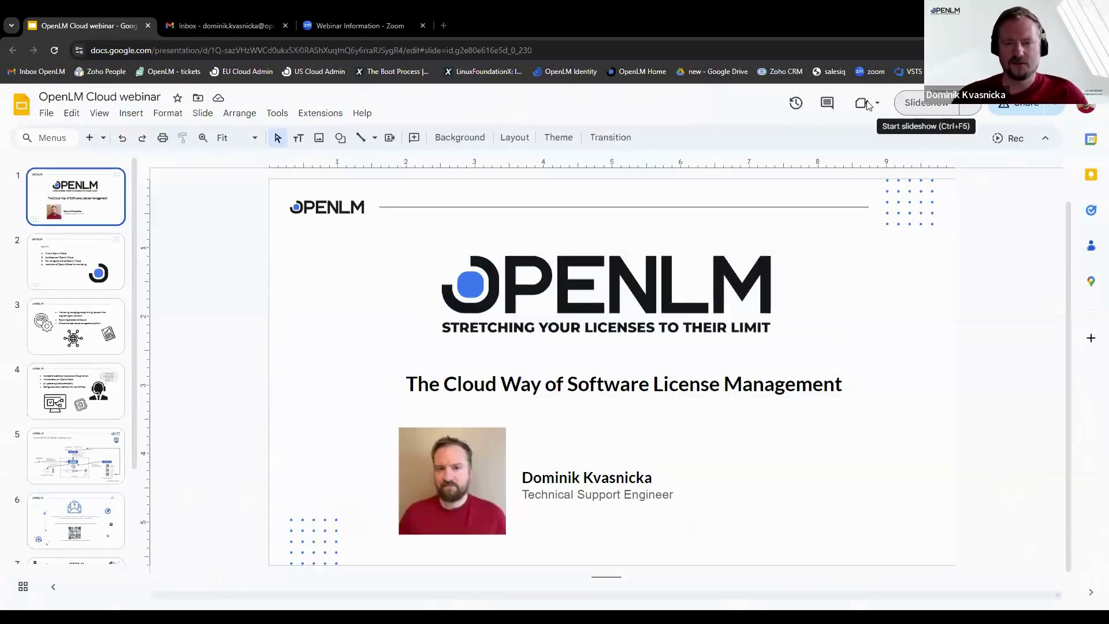
key(ctrl+F5)
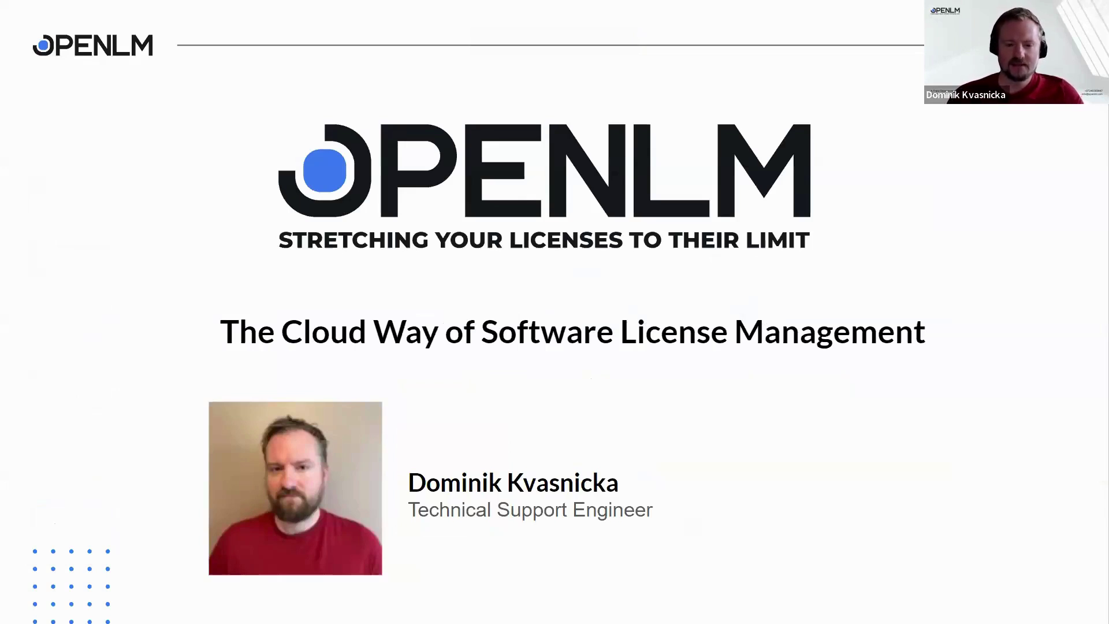
- Advance the Google Slides deck from the title slide to the Agenda slide
key(Right)
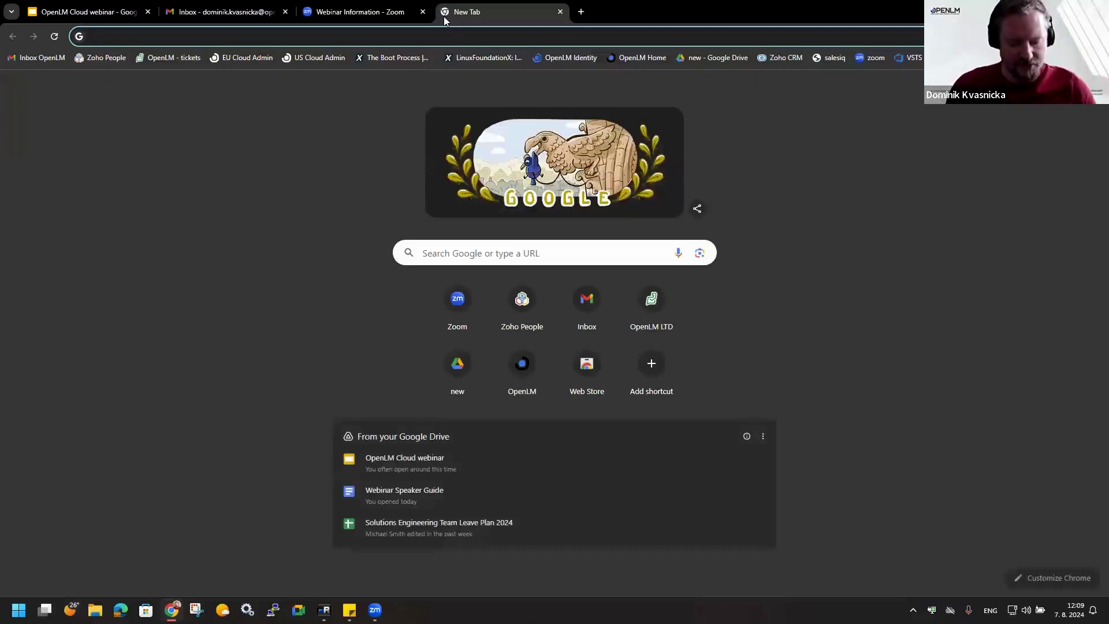
- Load openlm.com in the new Chrome tab
text(o)
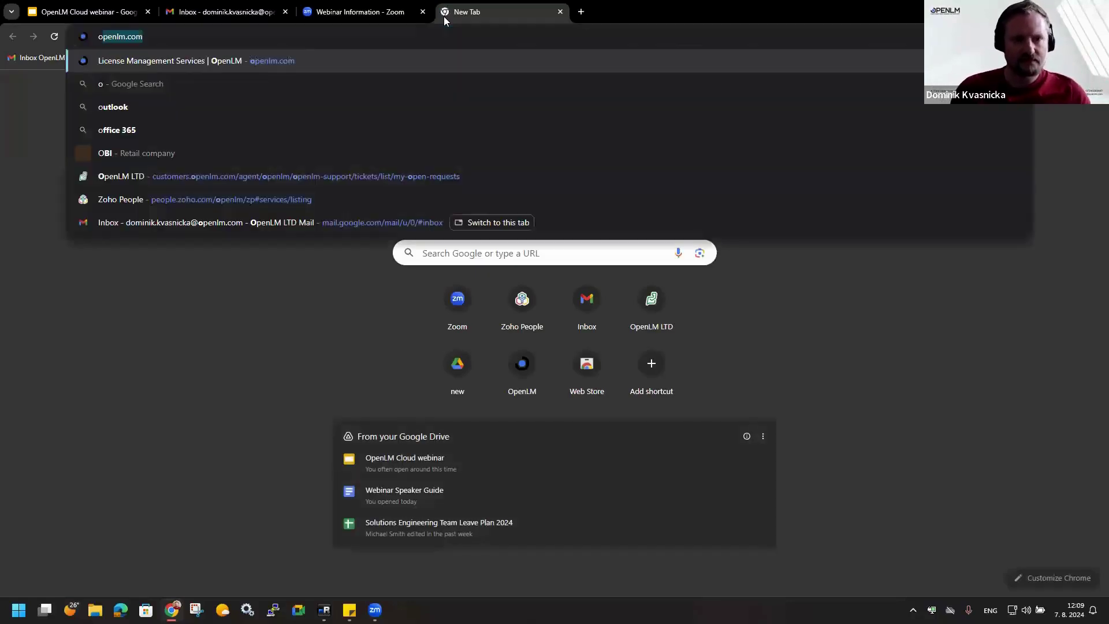
key(Return)
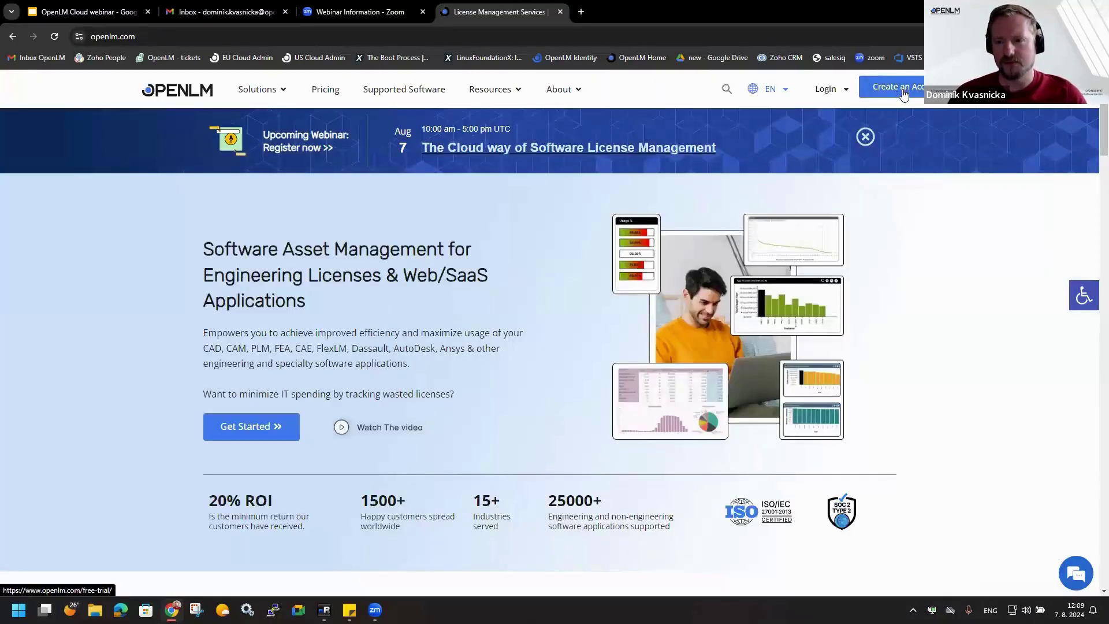
- Create a new OpenLM account via Direct Registration with an e-mail address and password
click(904, 91)
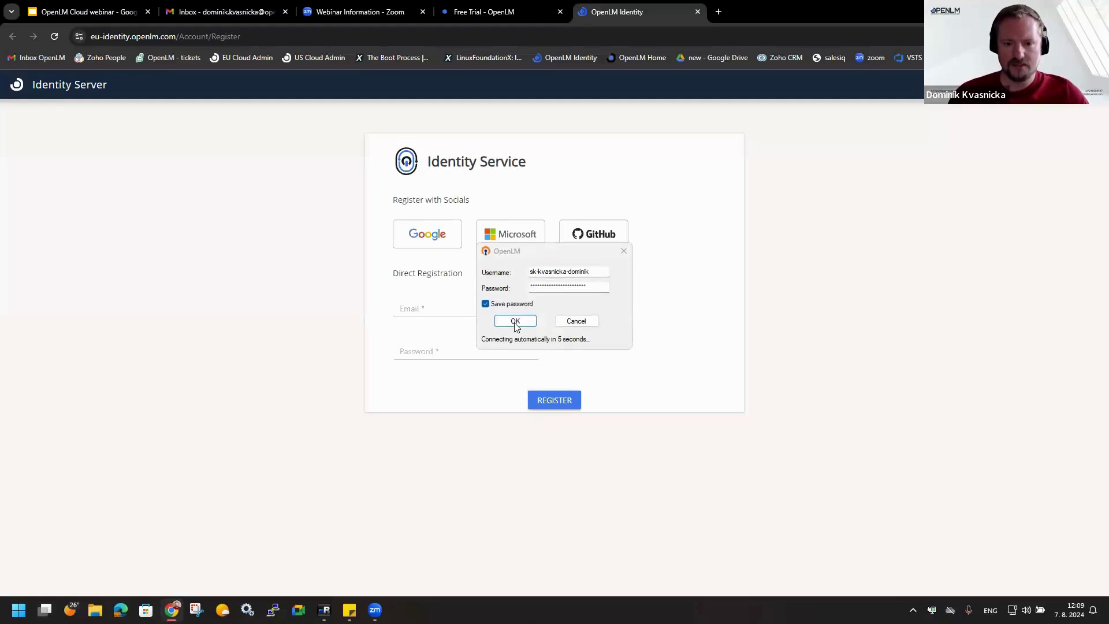
click(516, 327)
click(439, 304)
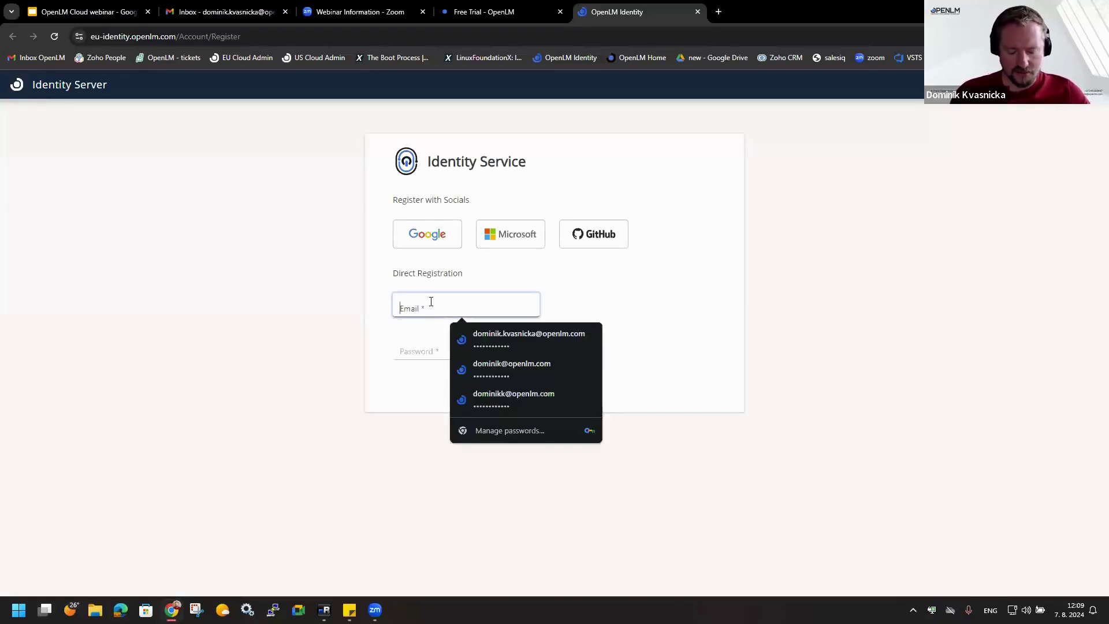
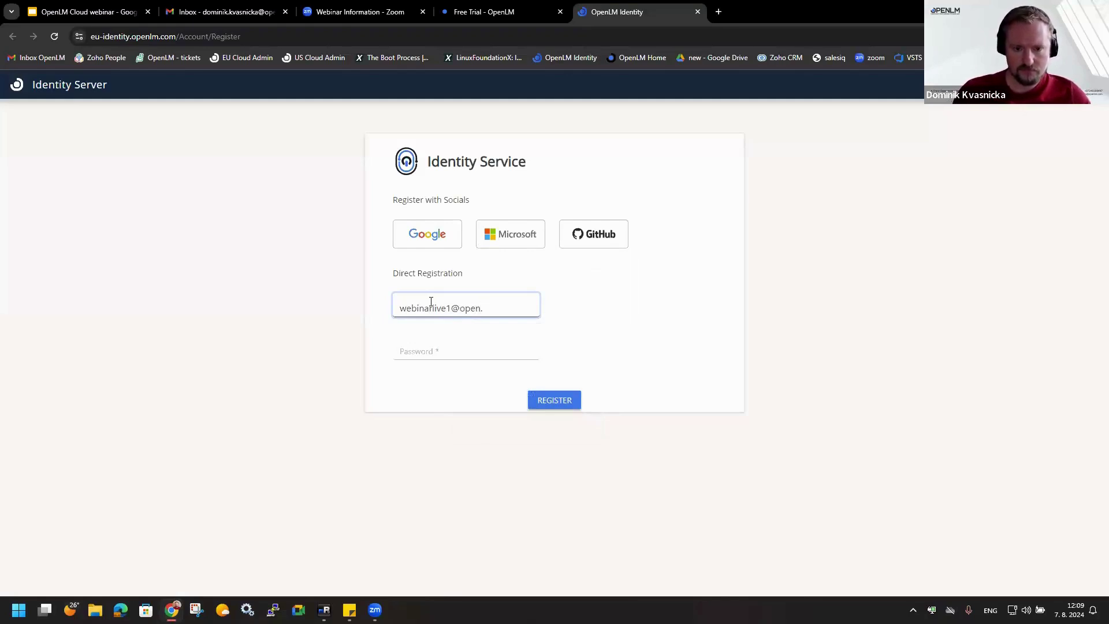
key(Tab)
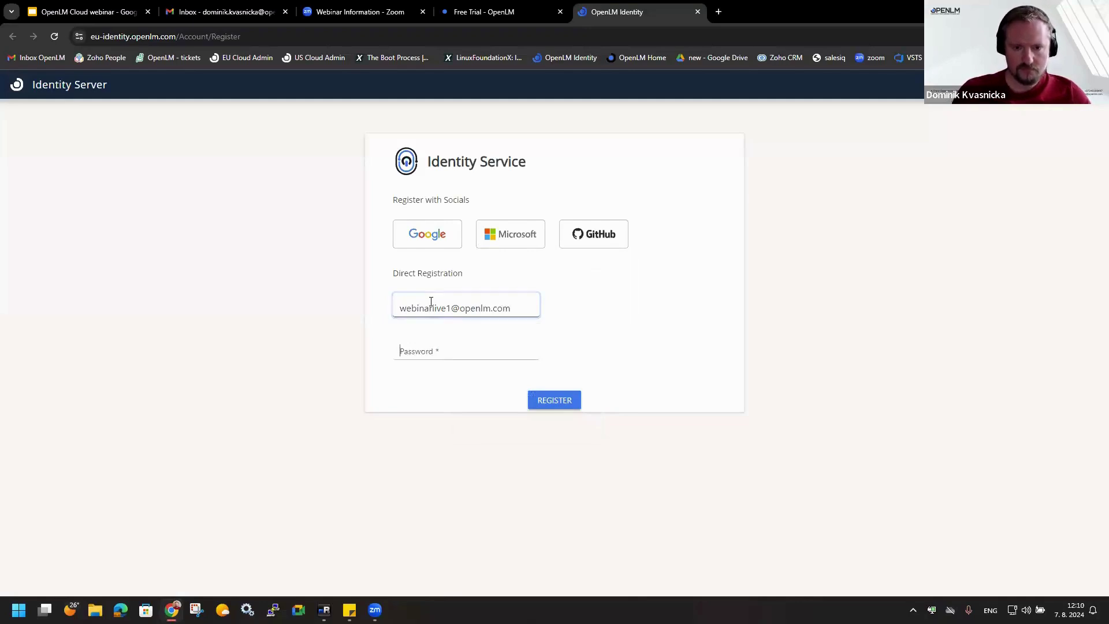
text(****)
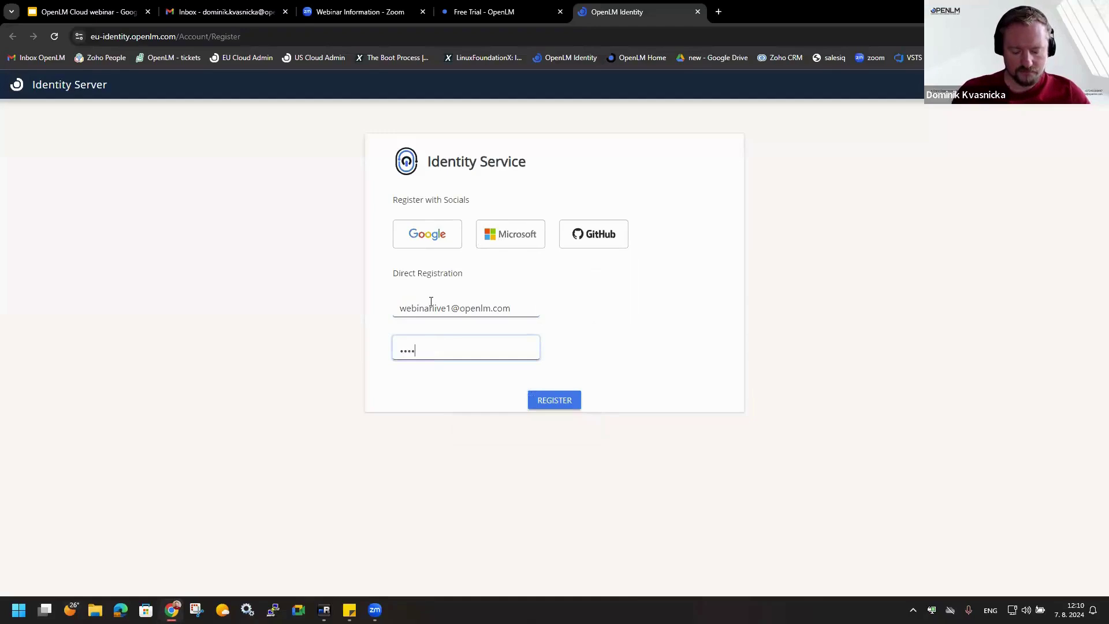
text(******)
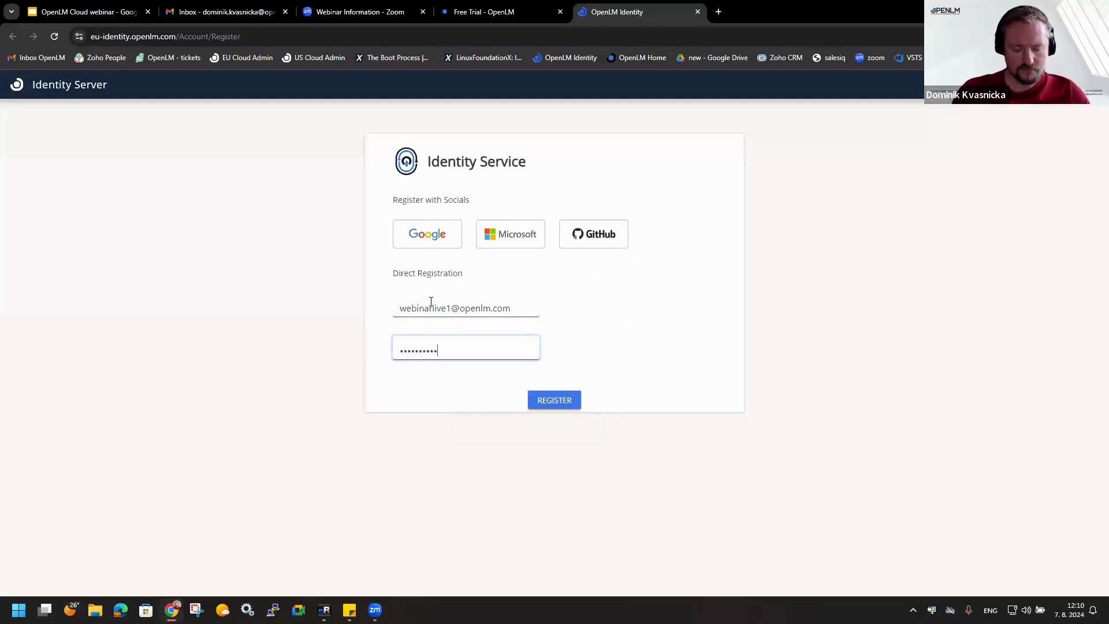
text(**)
key(Return)
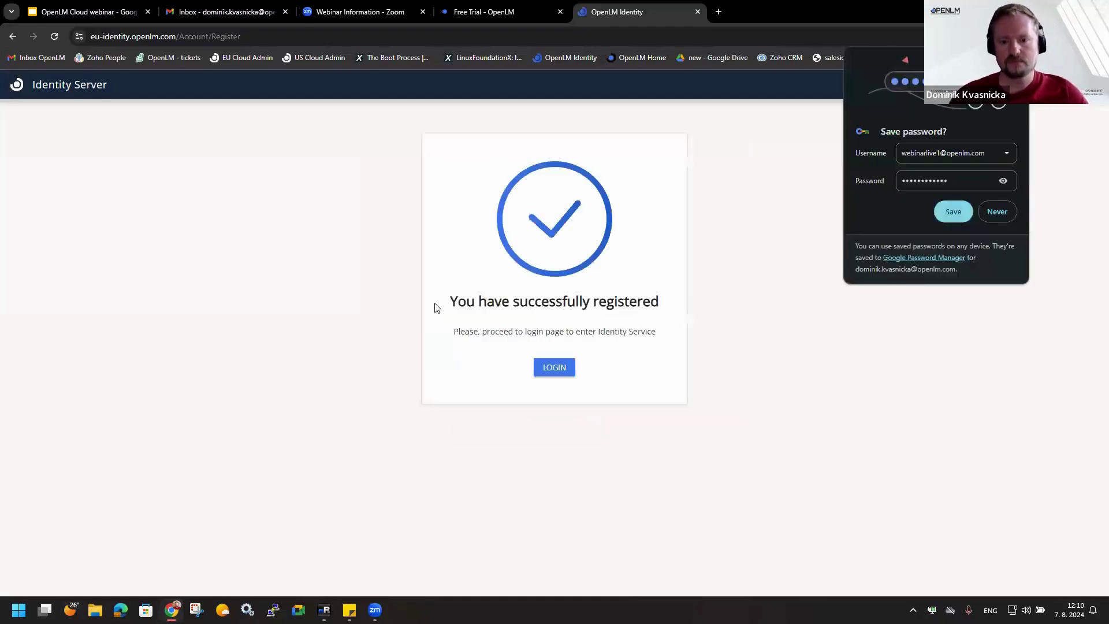
- Log in with the newly registered account's e-mail and password
click(561, 374)
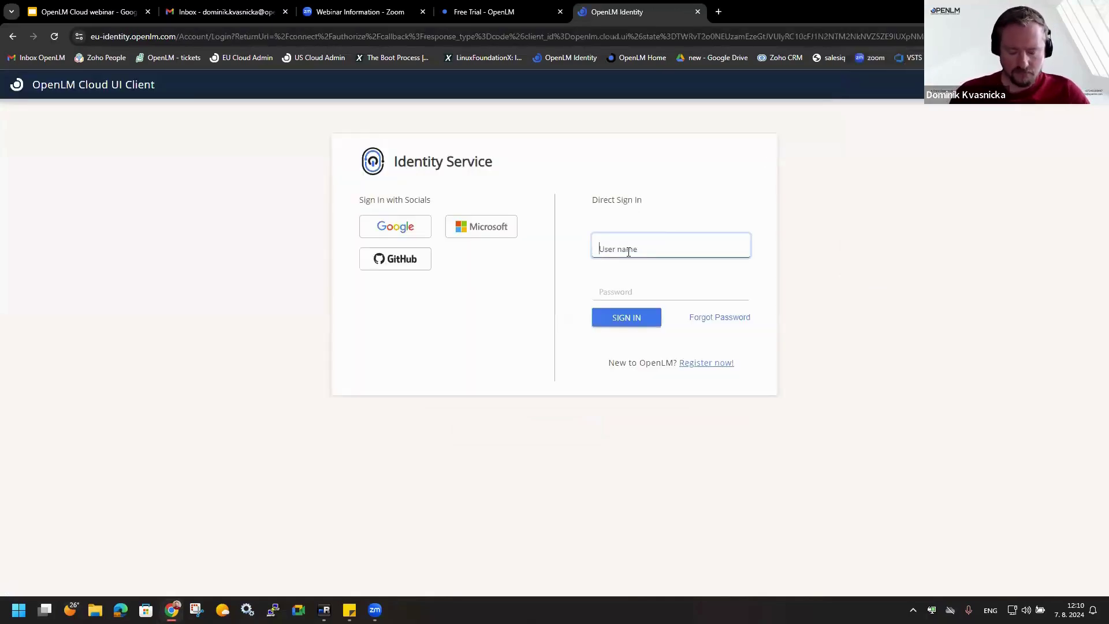
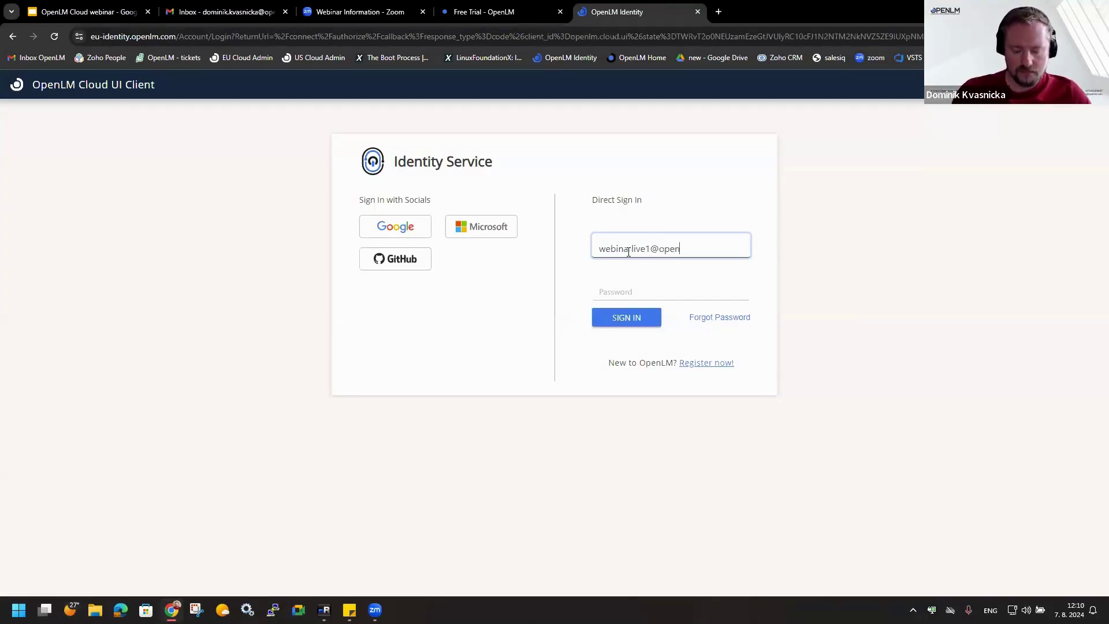
key(Tab)
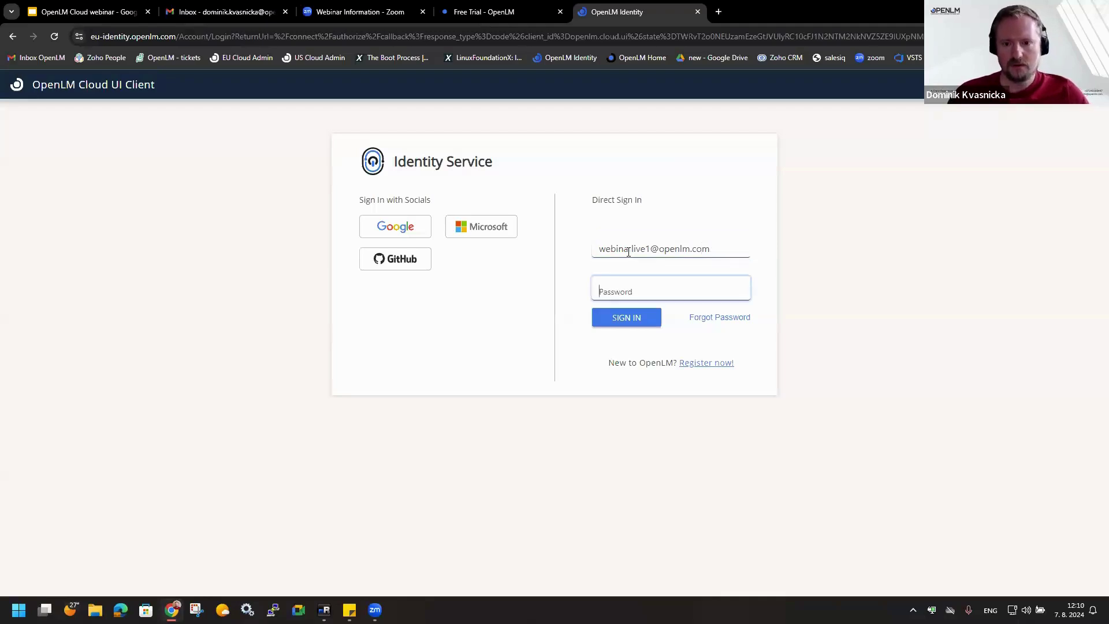
text(••)
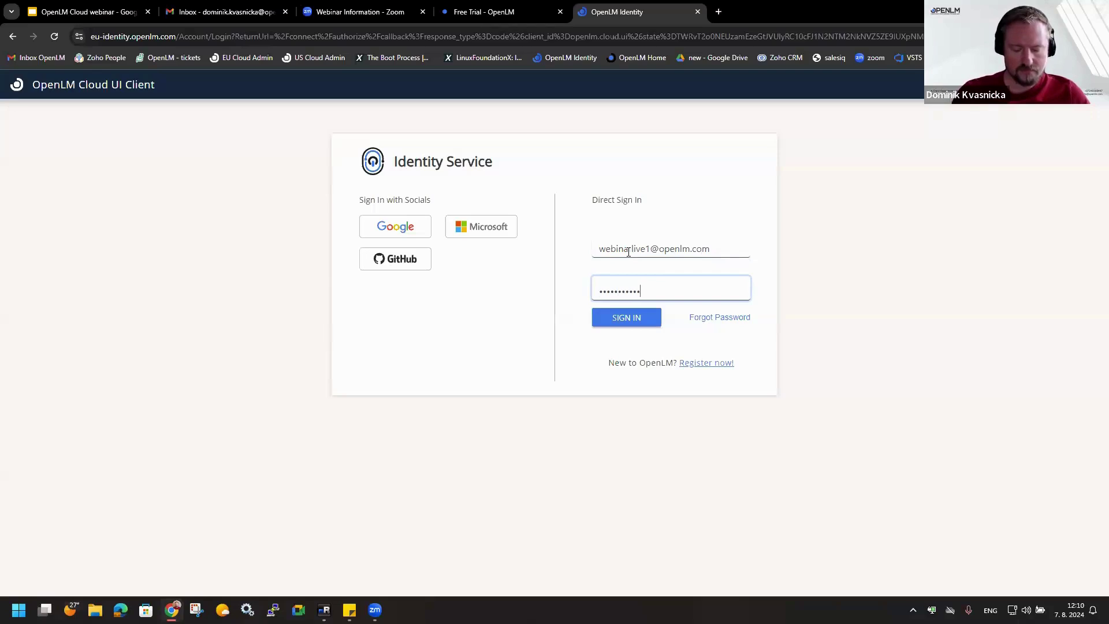
key(Return)
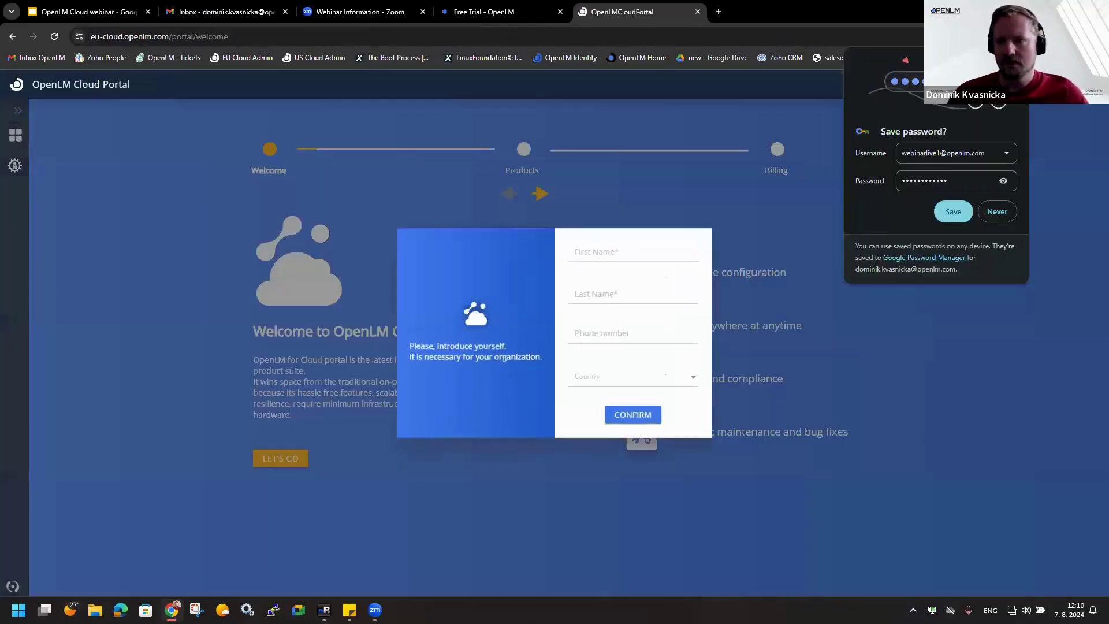
- Fill in the user's first and last name, set country to Slovakia, confirm, and continue to Products
click(693, 280)
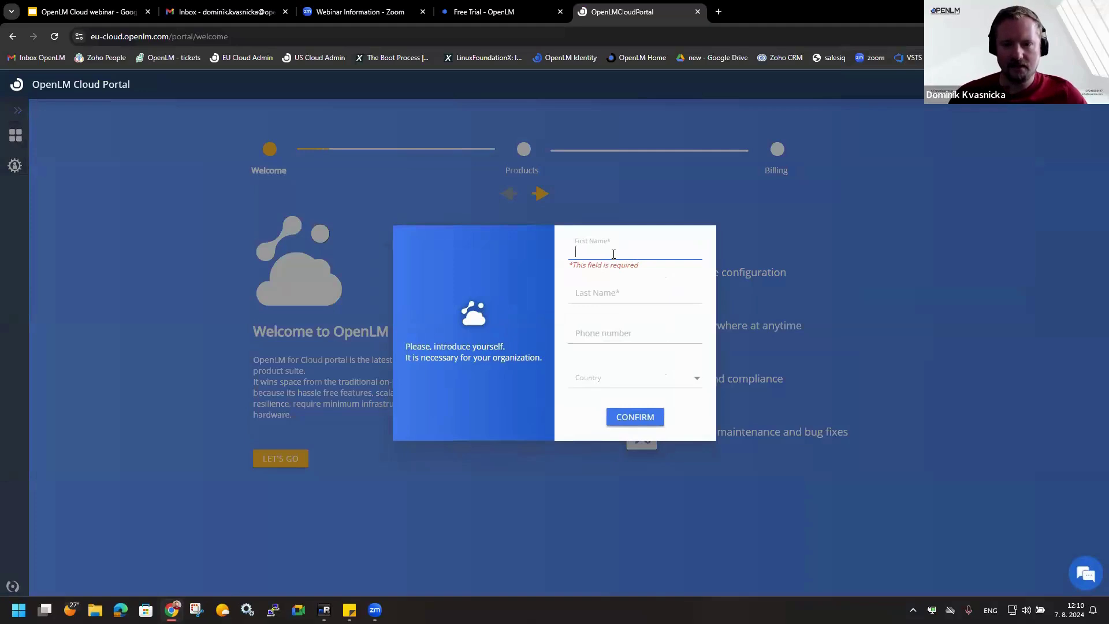
text(D)
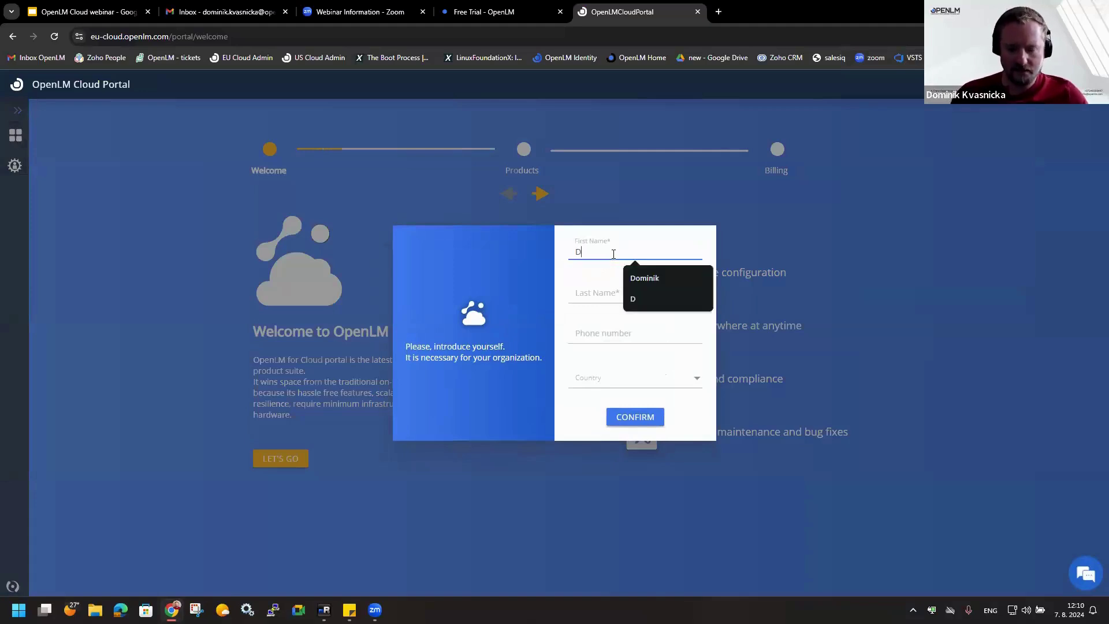
text(ominik)
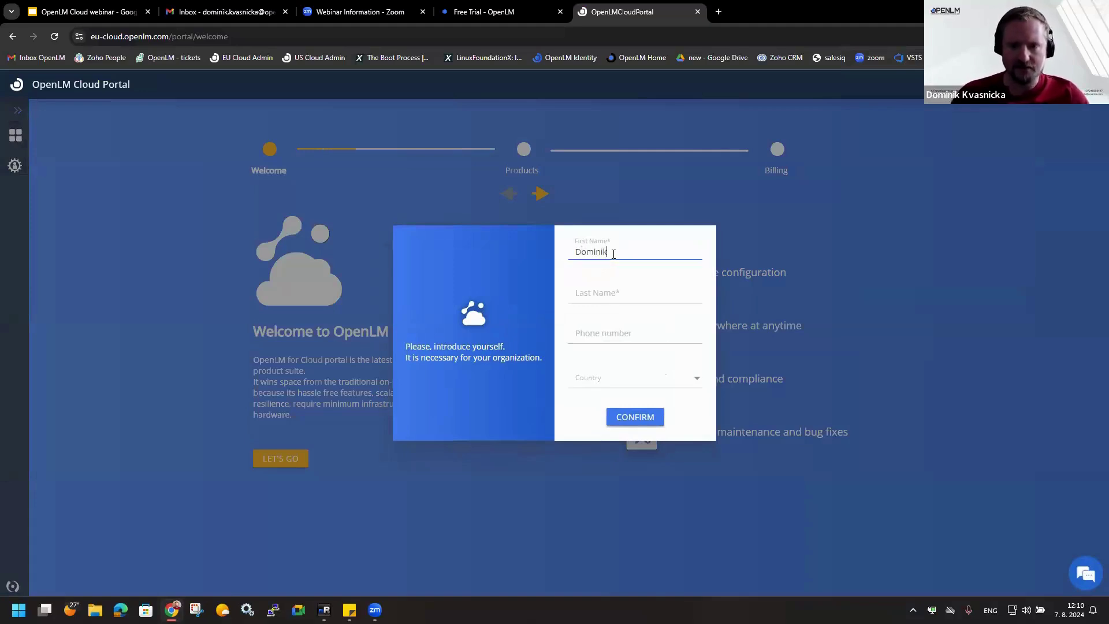
click(606, 296)
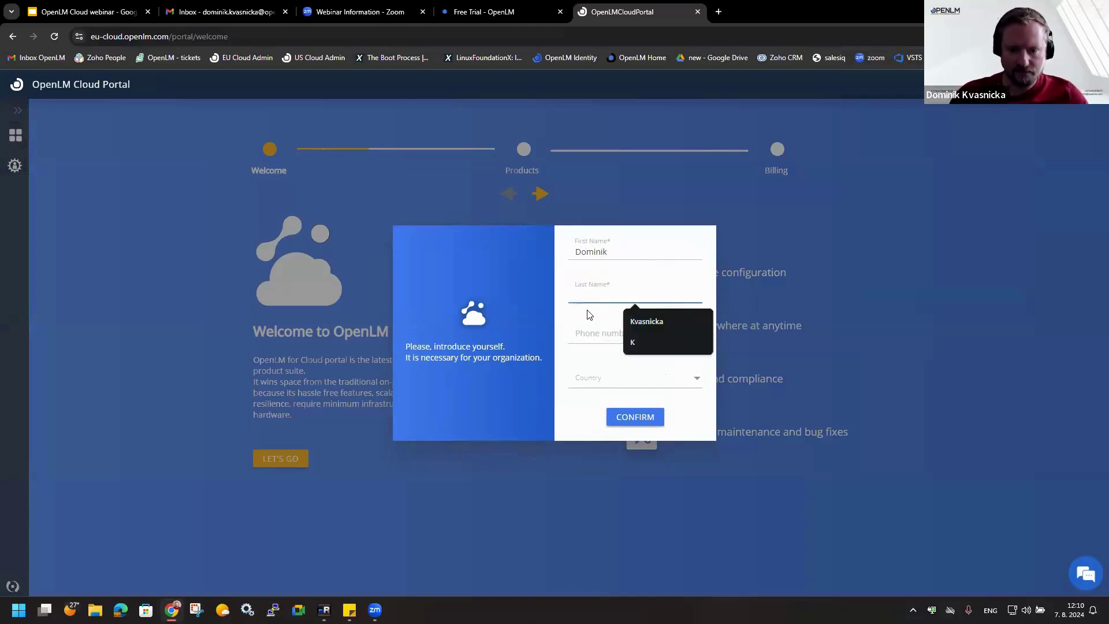
click(640, 322)
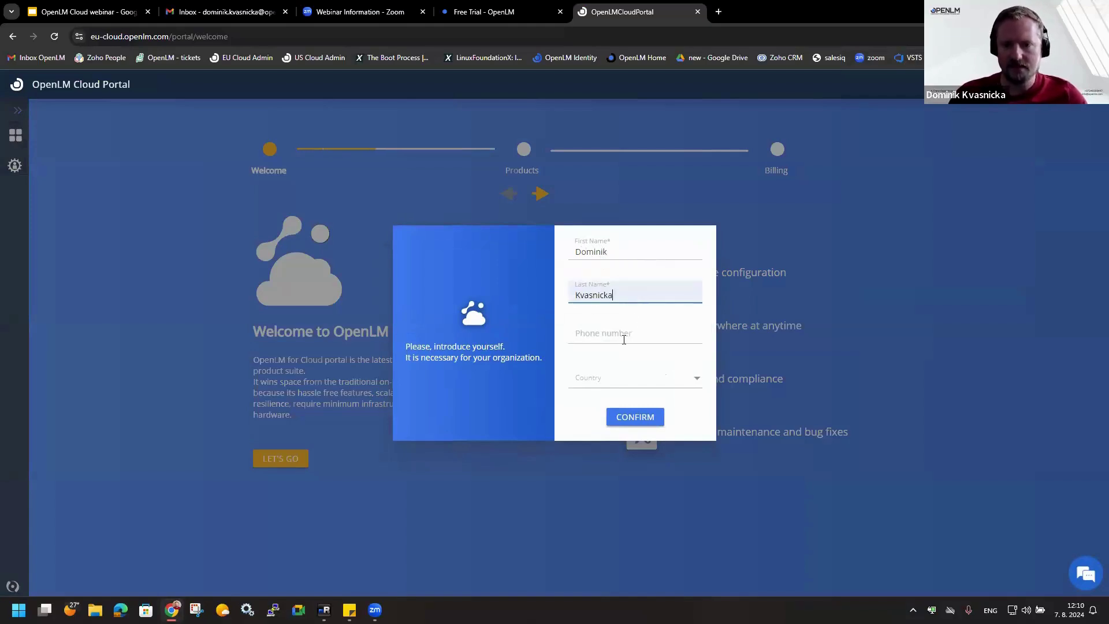
click(636, 378)
text(slova)
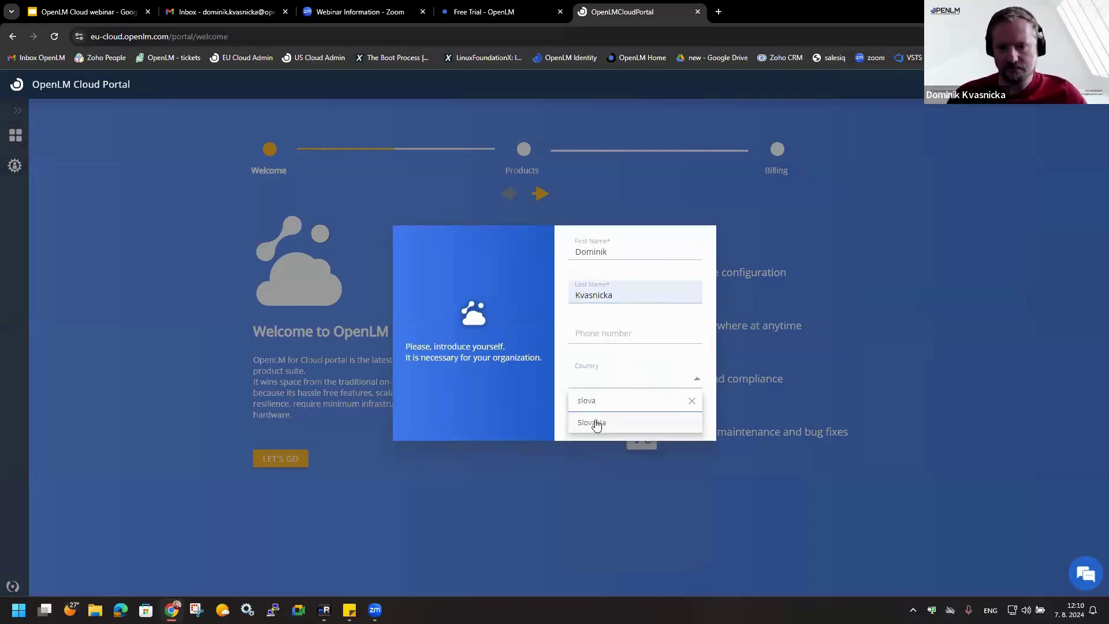
click(594, 423)
click(635, 418)
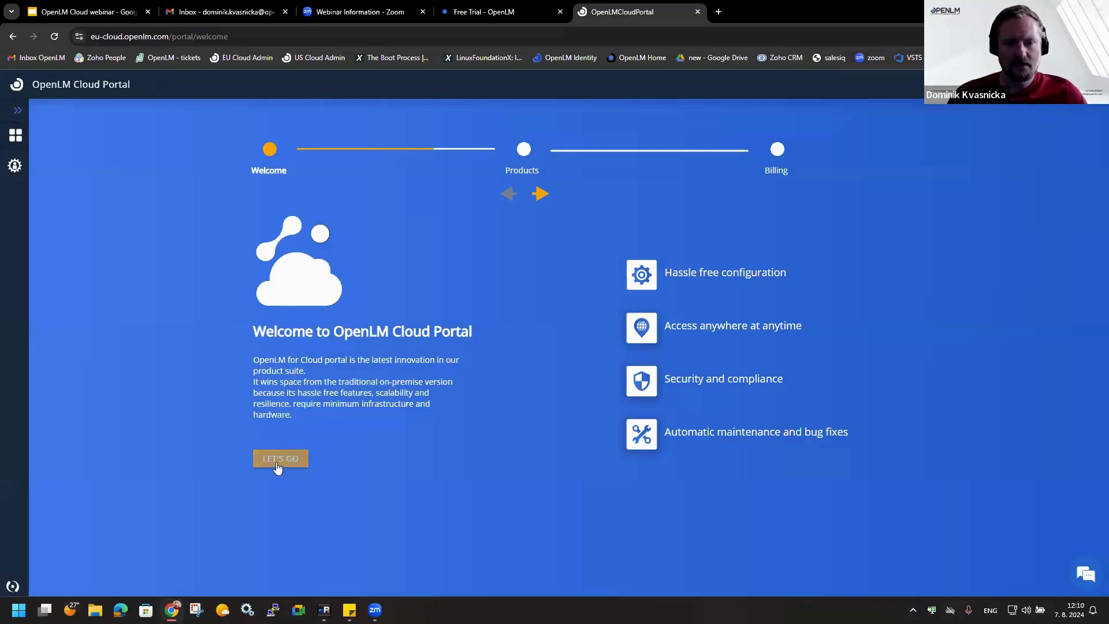
click(279, 459)
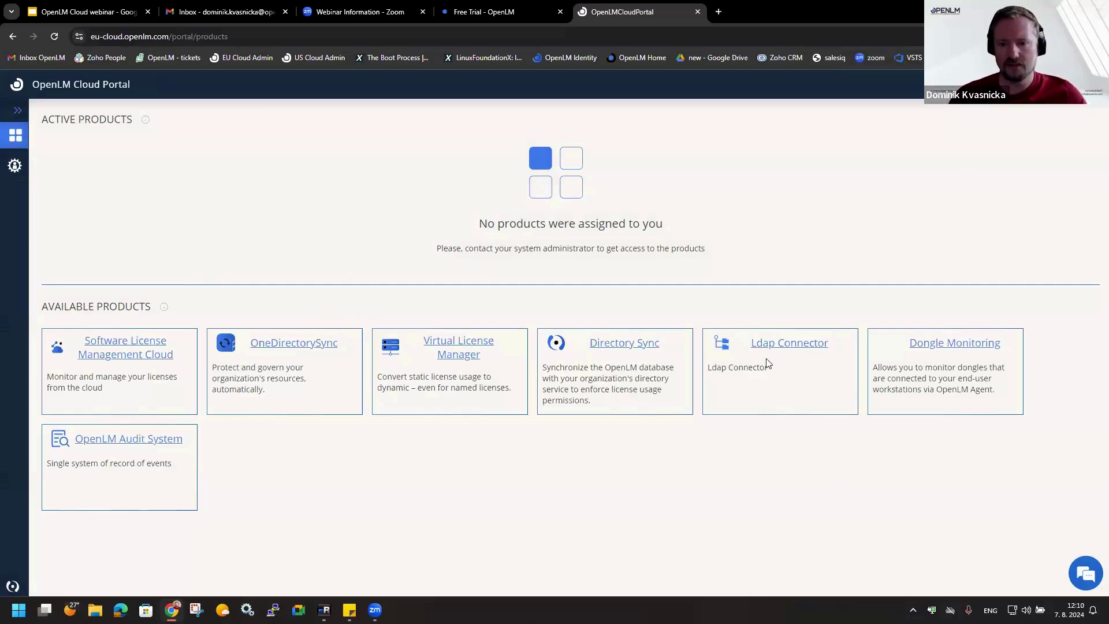
- Activate trials of Software License Management Cloud and Directory Sync
click(137, 347)
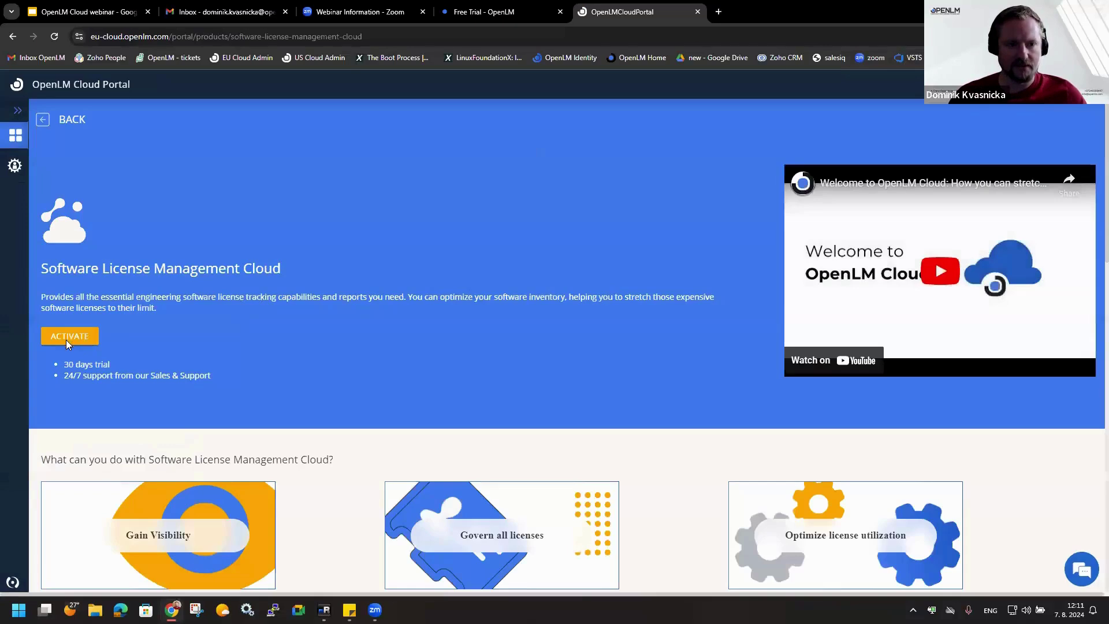
click(66, 340)
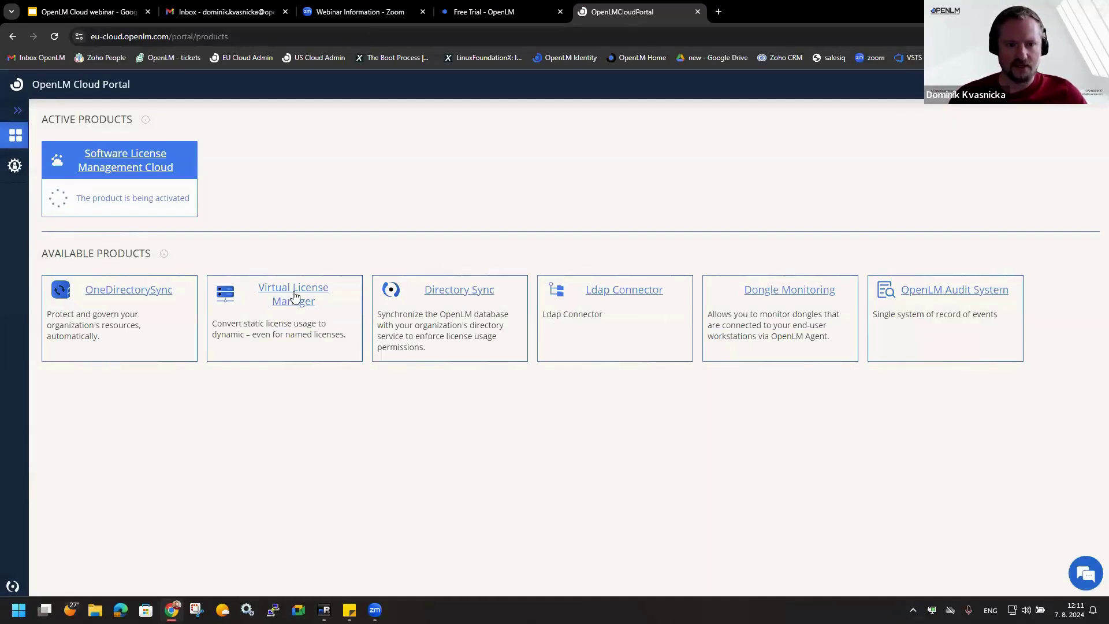
click(447, 292)
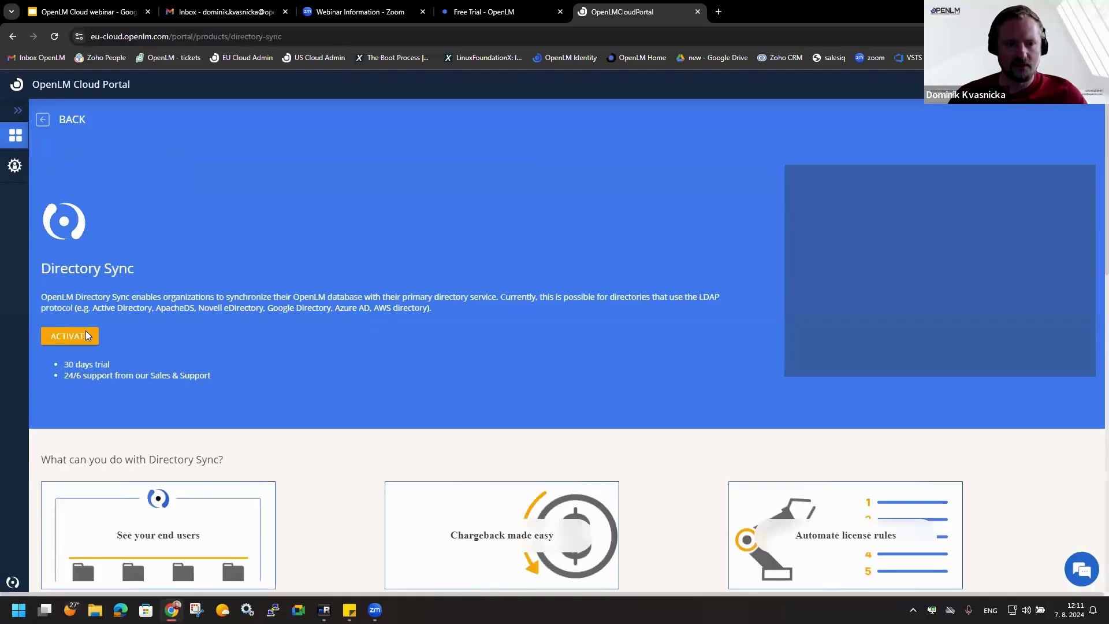
click(86, 333)
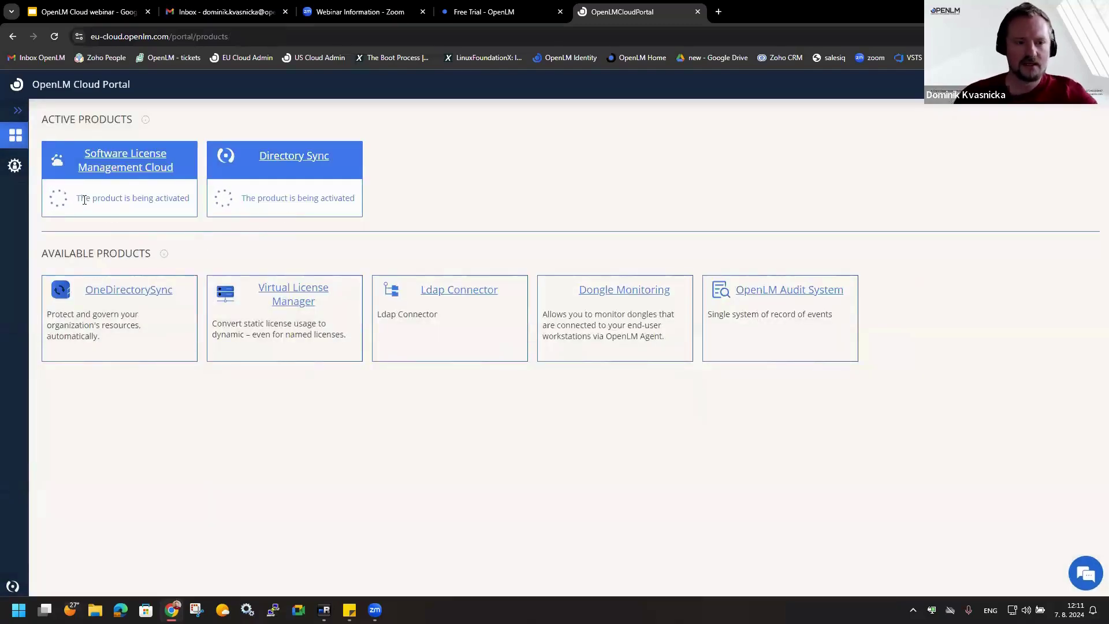
drag(84, 200, 153, 201)
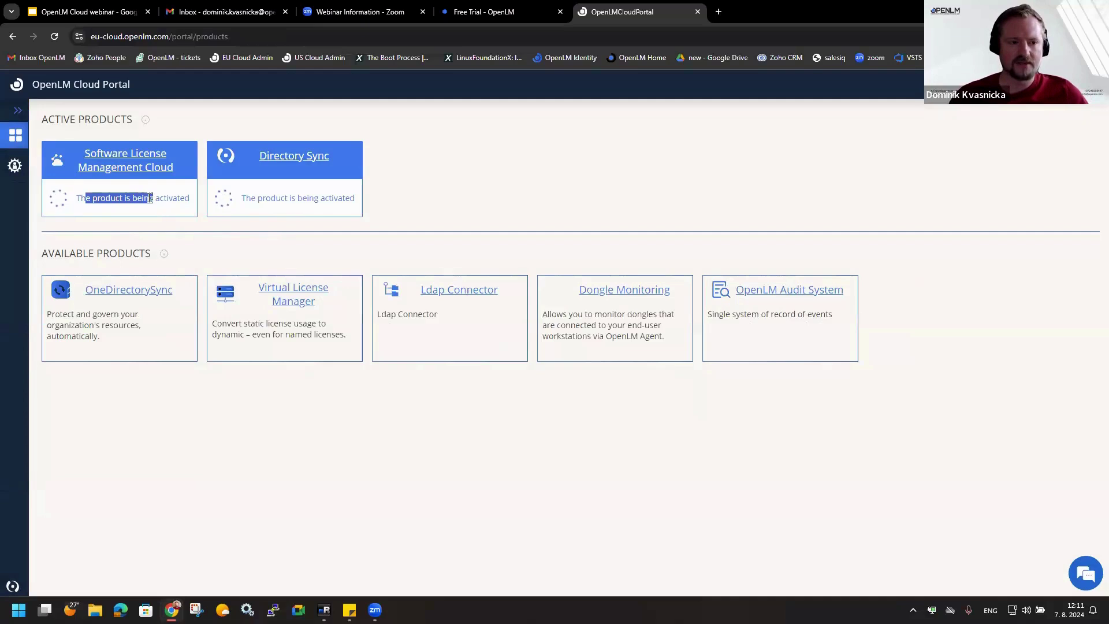
click(15, 173)
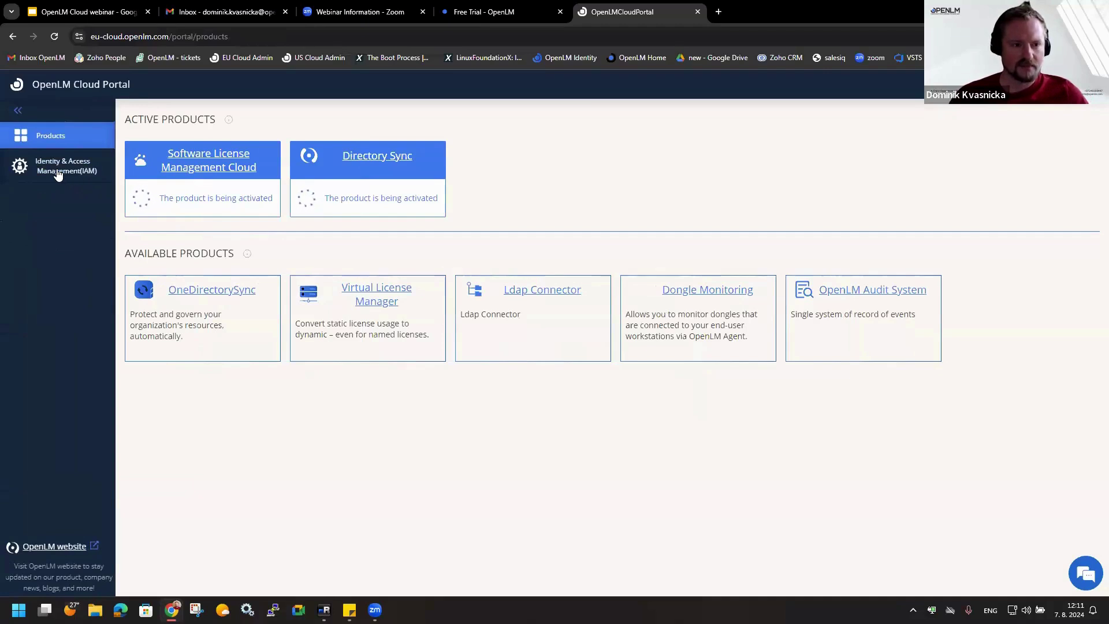
- Open the Users list, review the Invite User role options, and cancel without inviting anyone
click(46, 198)
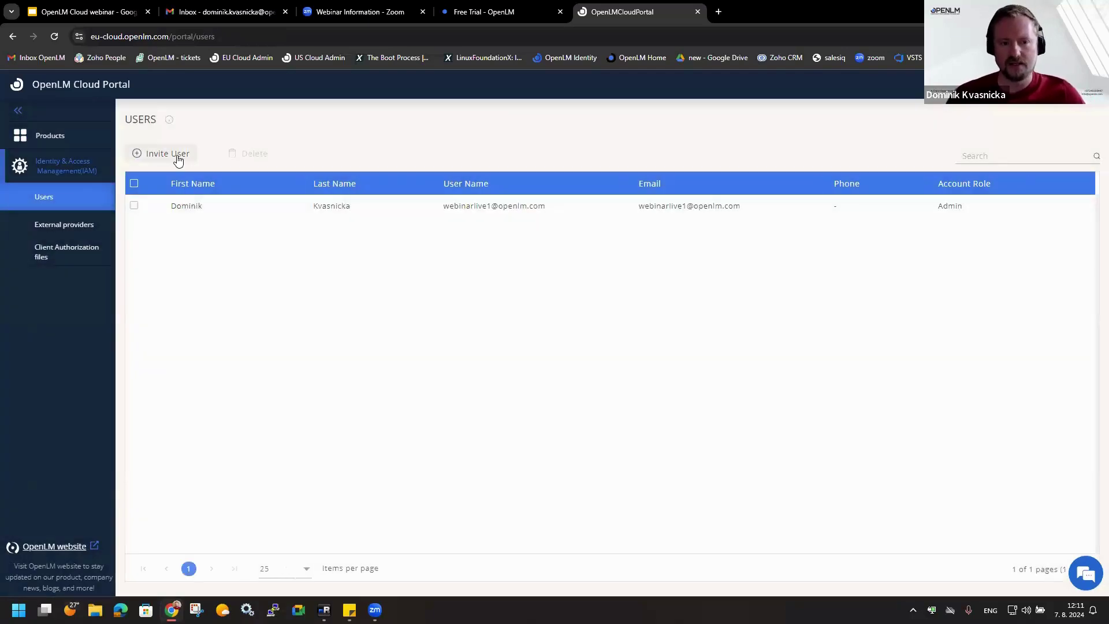
click(179, 160)
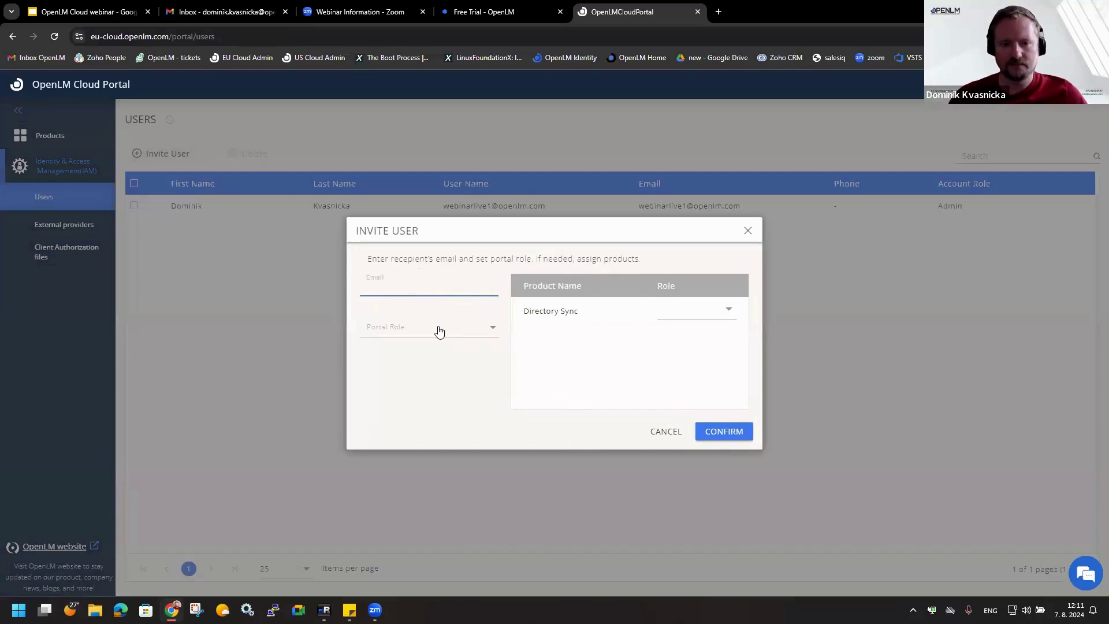
click(495, 330)
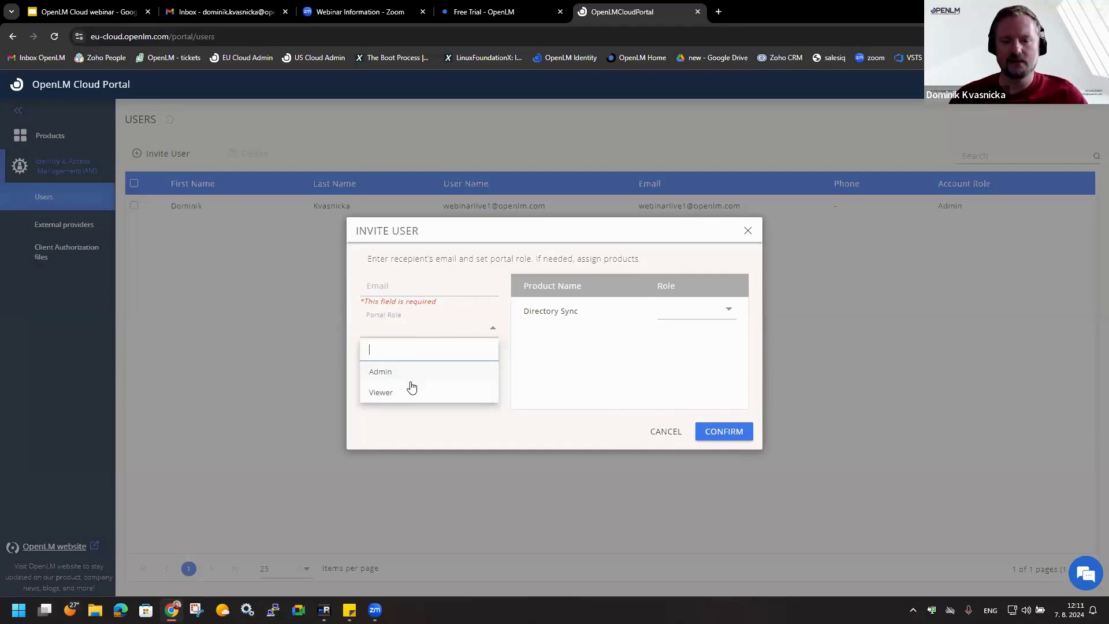
click(586, 370)
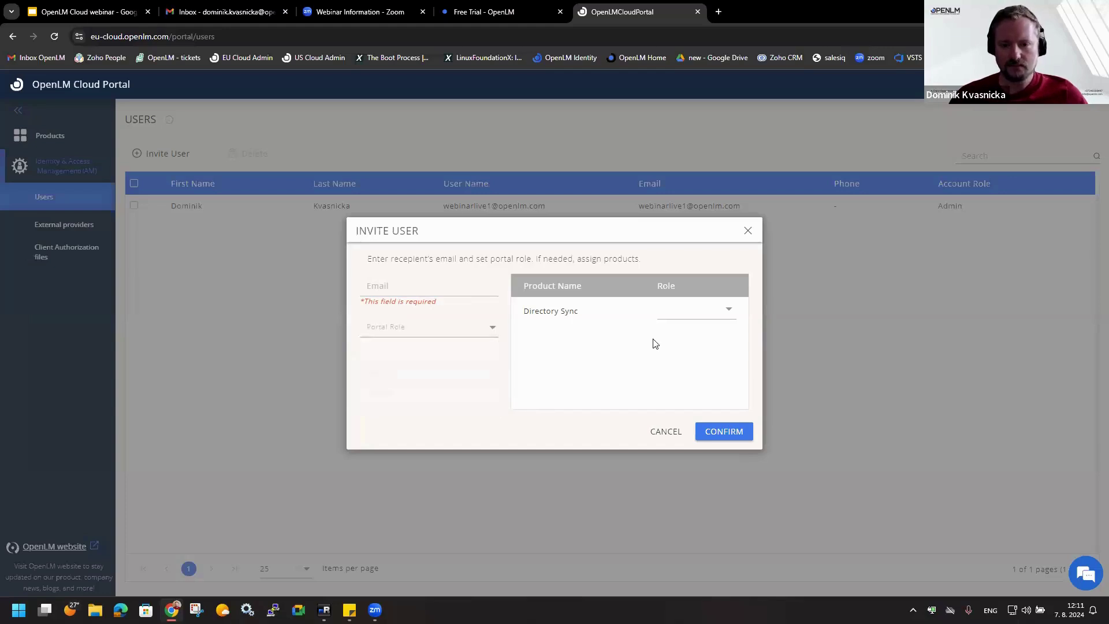
click(728, 313)
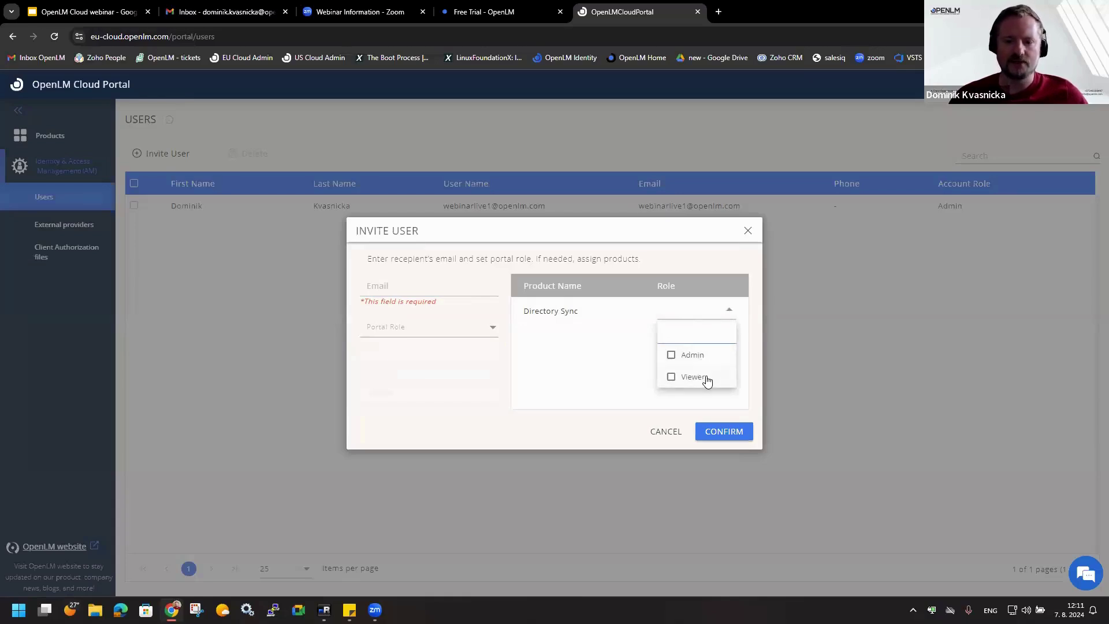
click(601, 357)
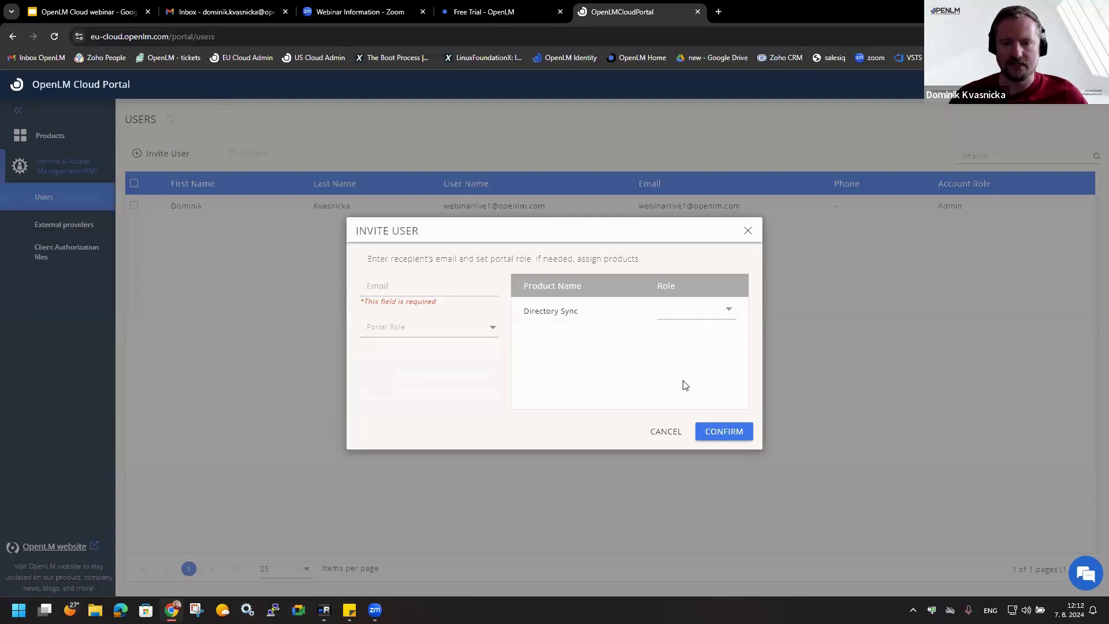
click(660, 439)
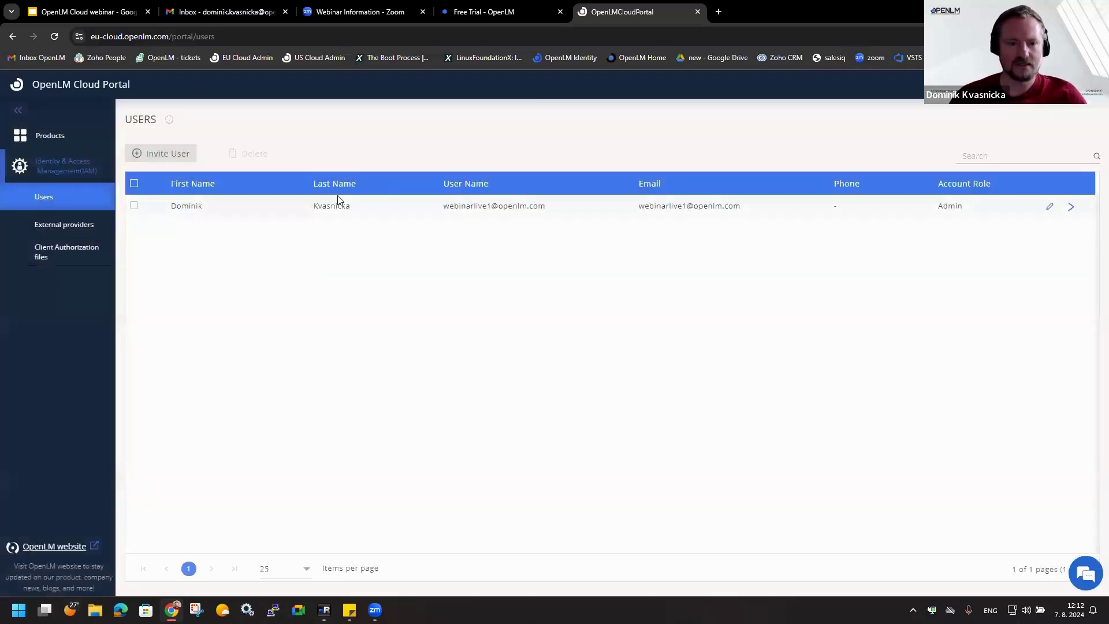
- Launch EasyAdmin from the Software License Management Cloud product page
click(49, 138)
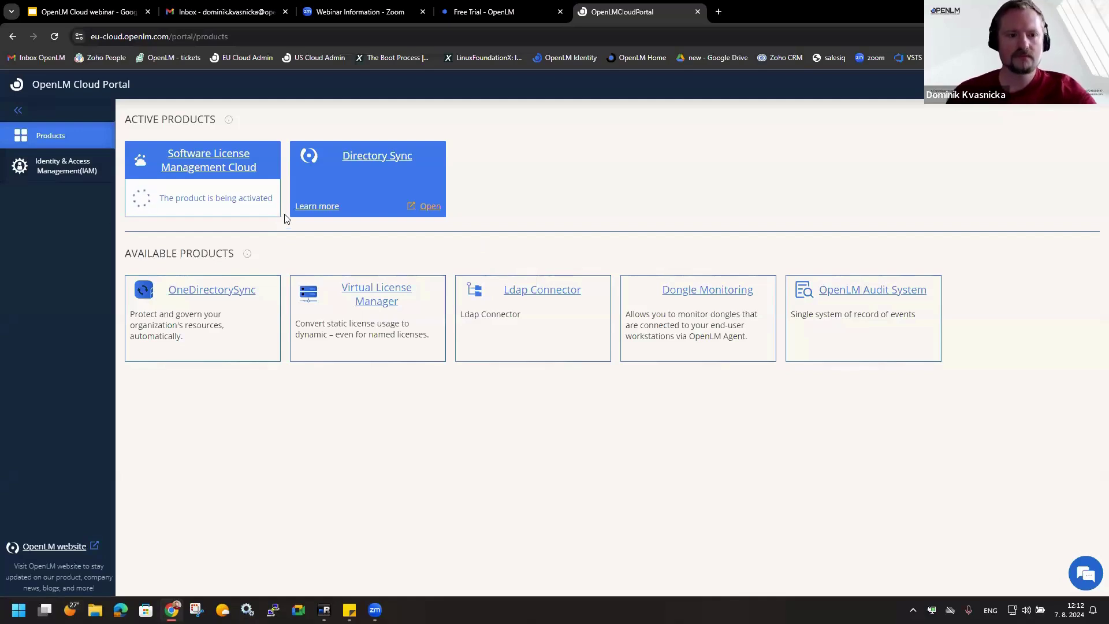
click(202, 154)
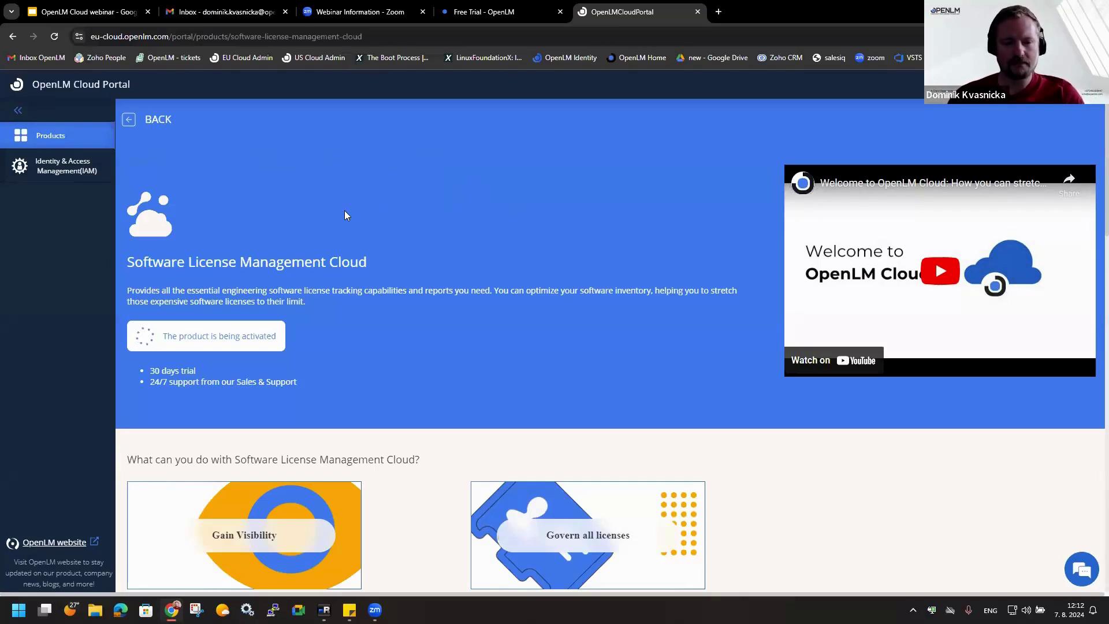
click(127, 118)
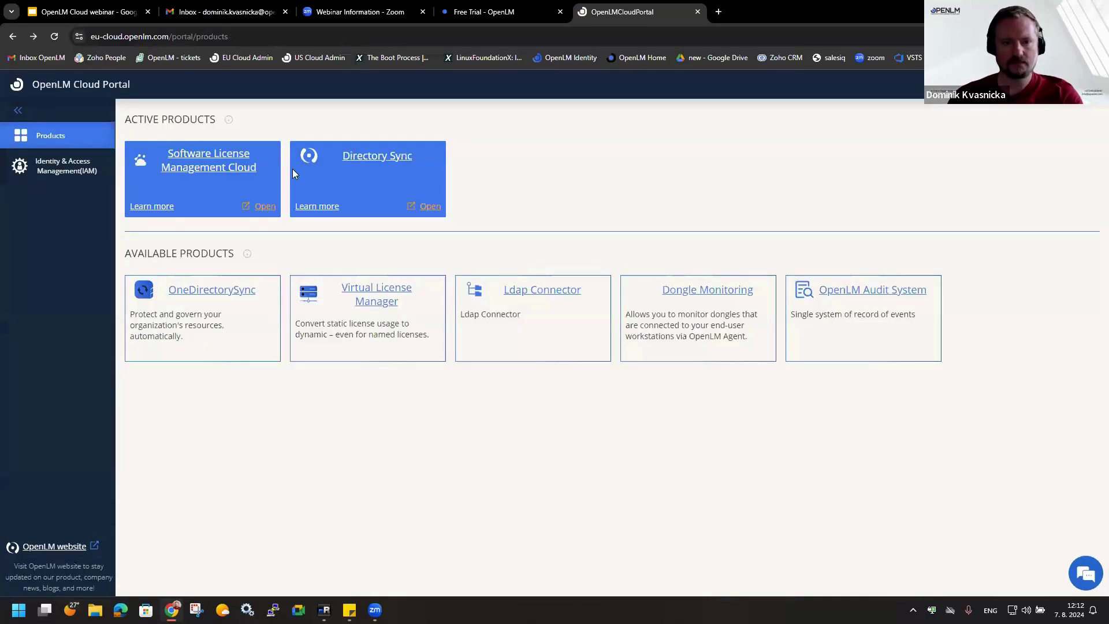
click(216, 160)
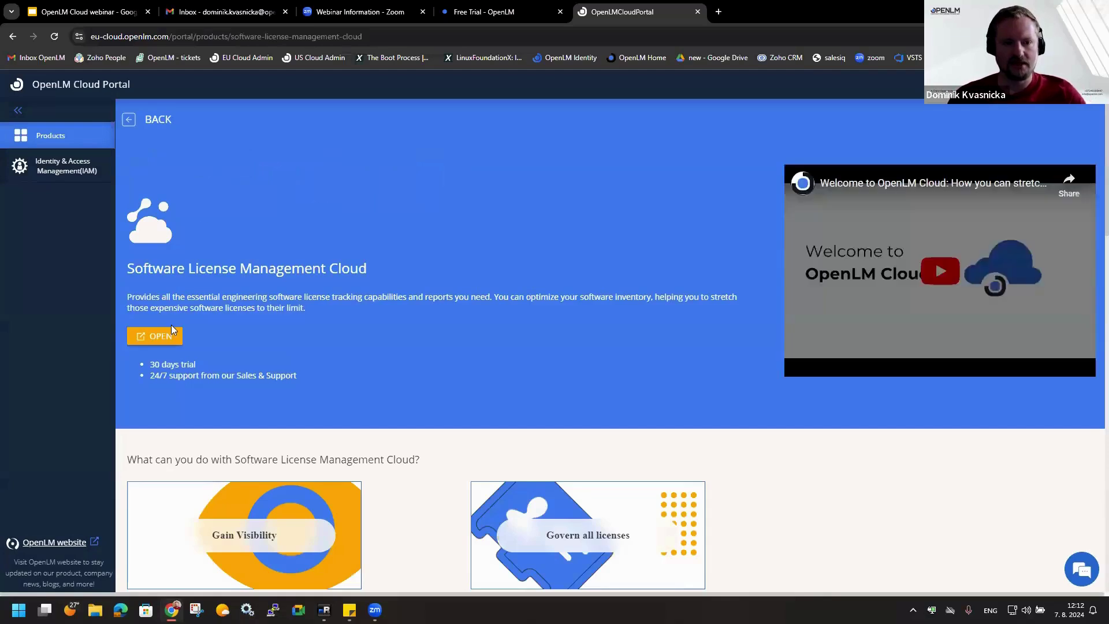
click(156, 336)
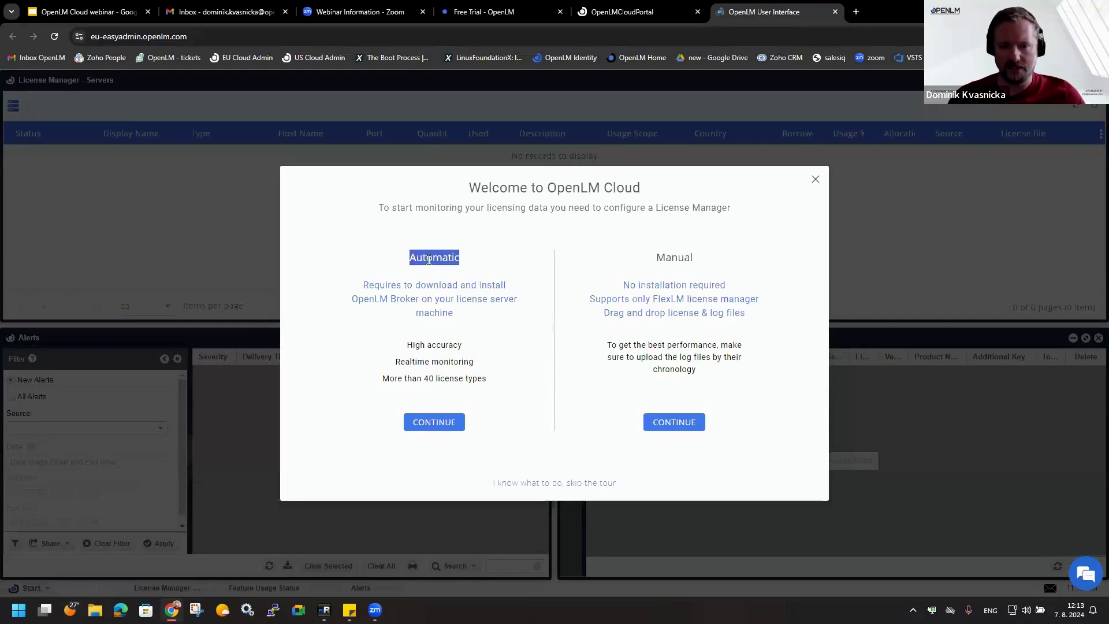
- Pick the Automatic Broker setup, download the Broker authorization file, and advance to the last wizard step
click(687, 257)
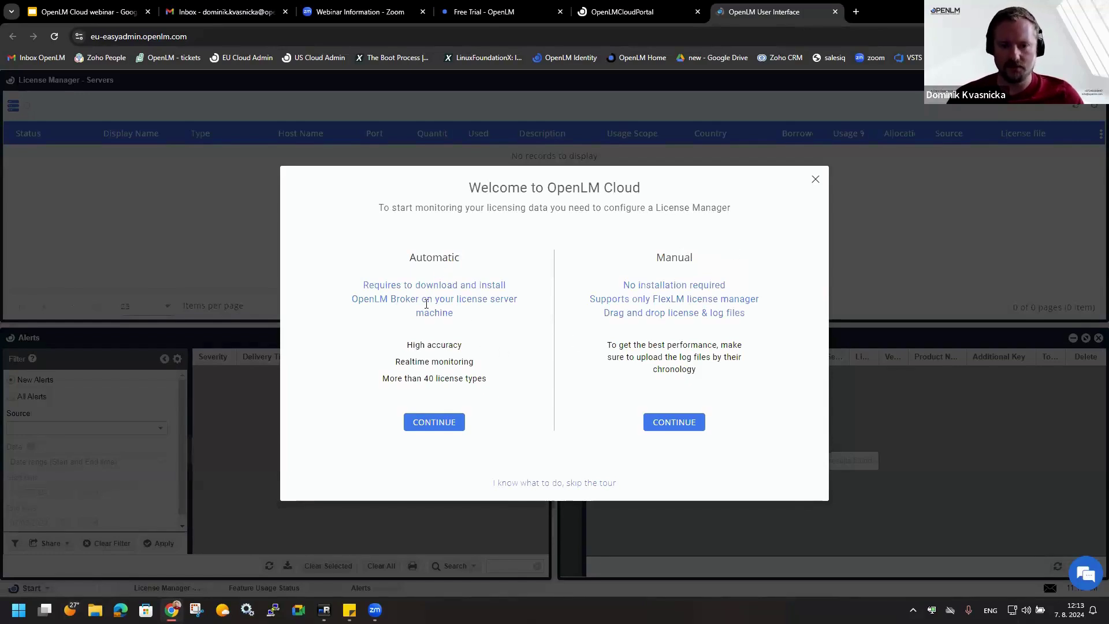
click(434, 424)
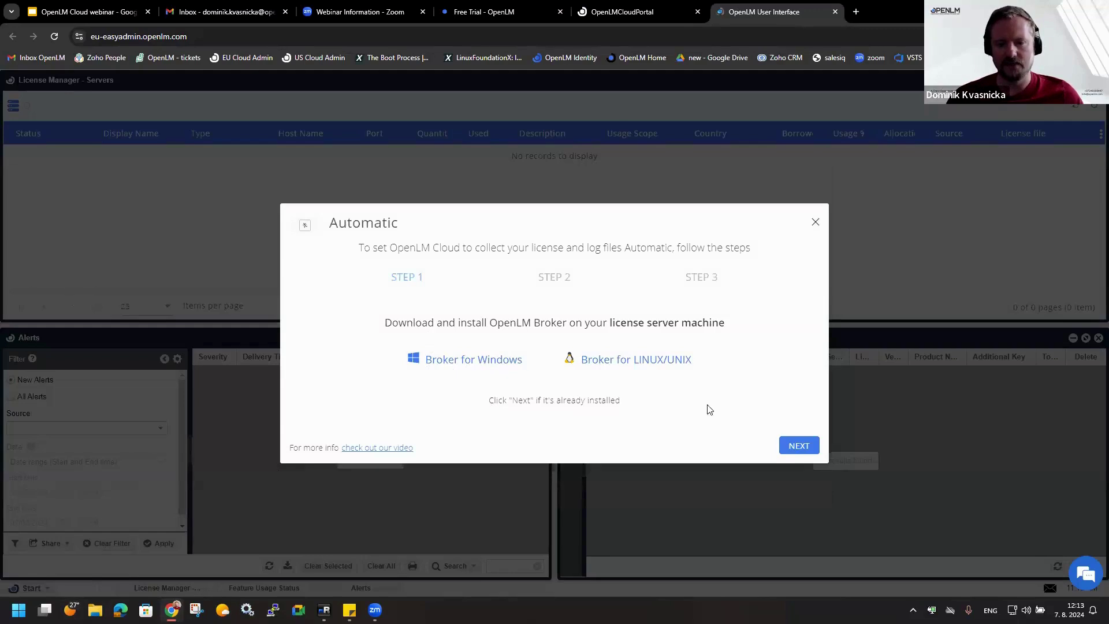
click(796, 446)
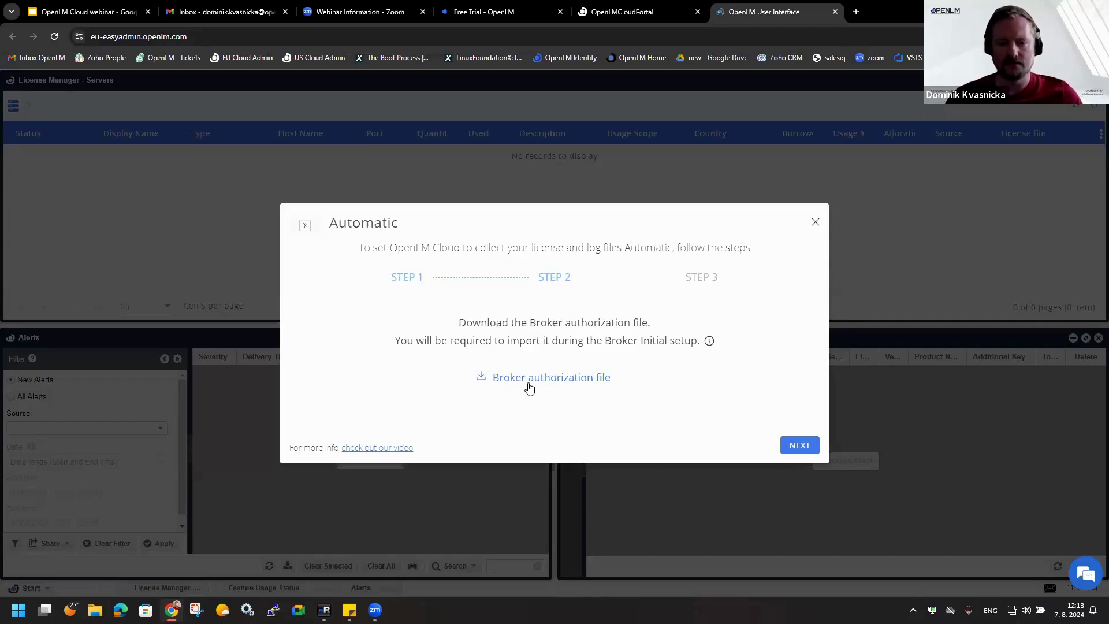
click(570, 384)
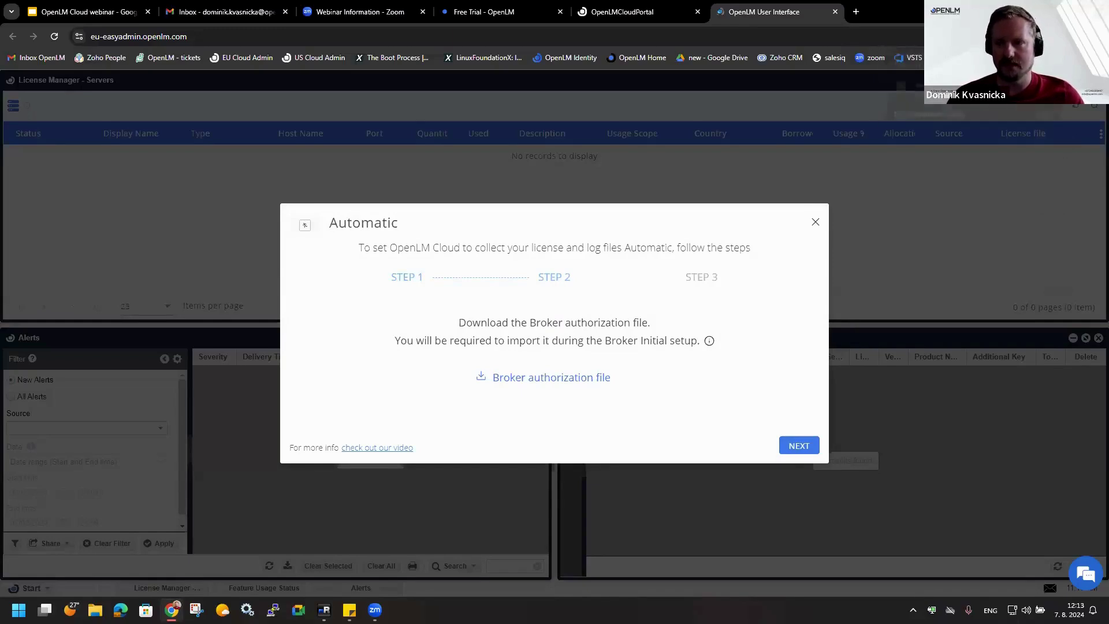
click(791, 444)
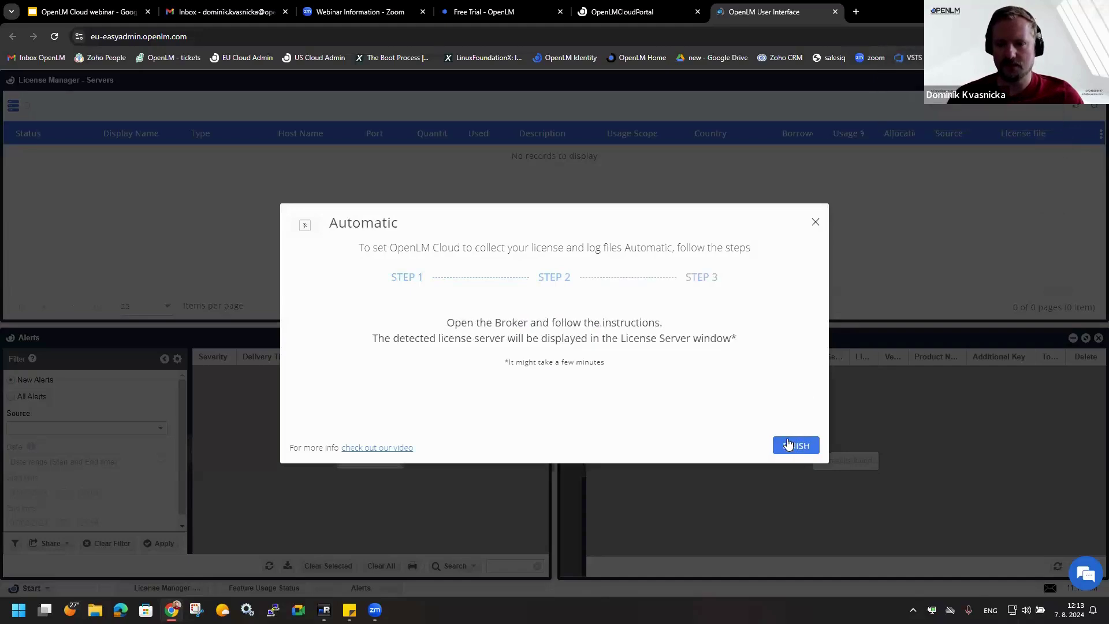
- Finish the welcome wizard and verify the authorization file in the Downloads folder
click(792, 444)
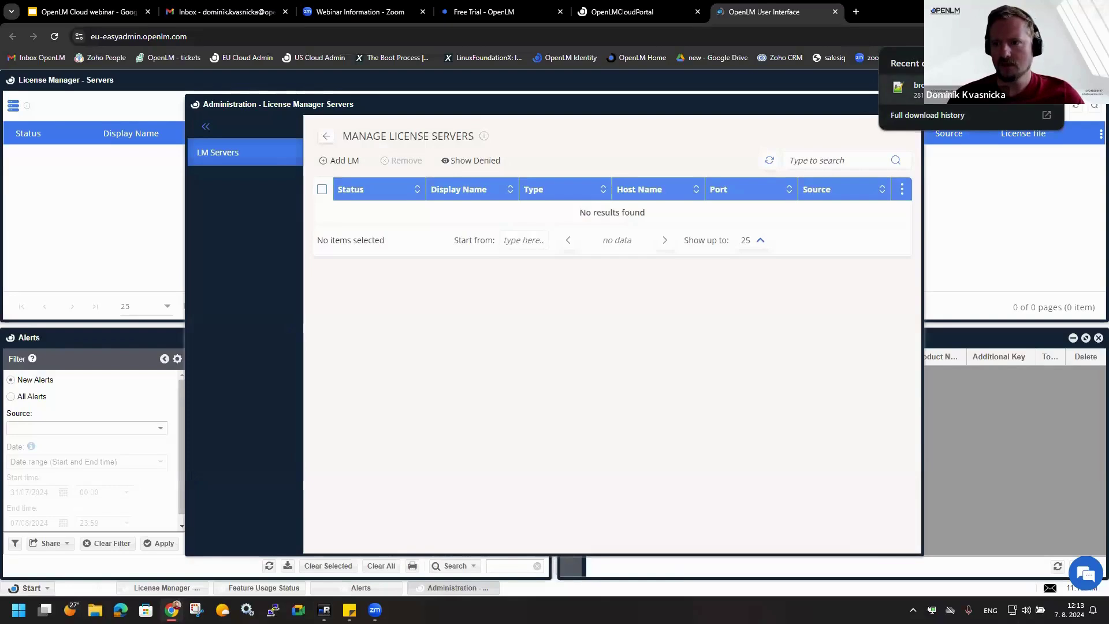
click(889, 92)
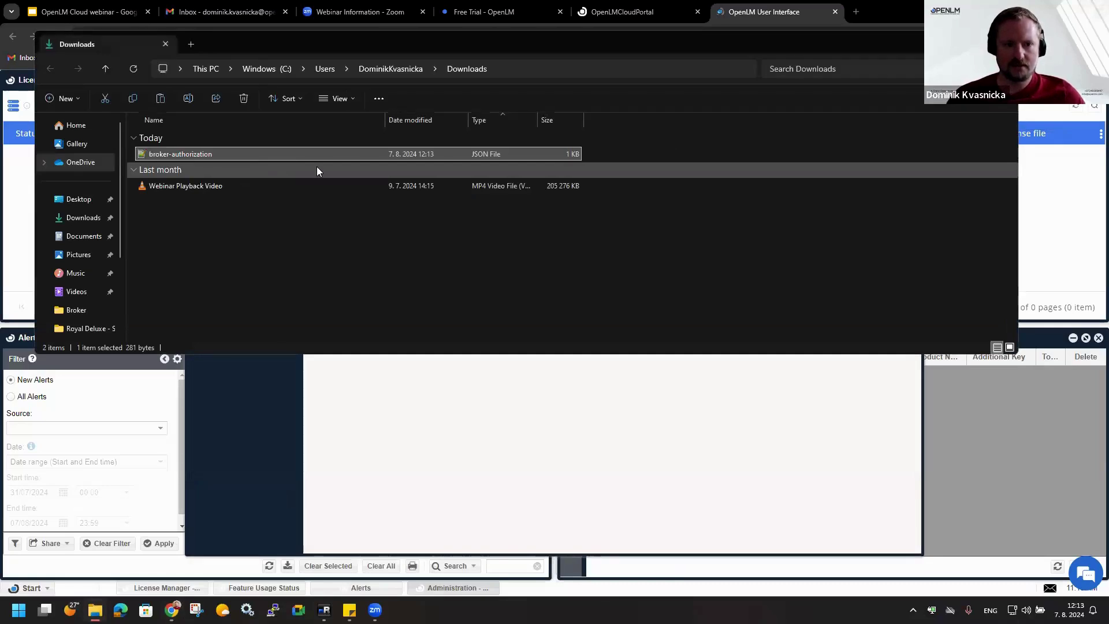
click(1005, 44)
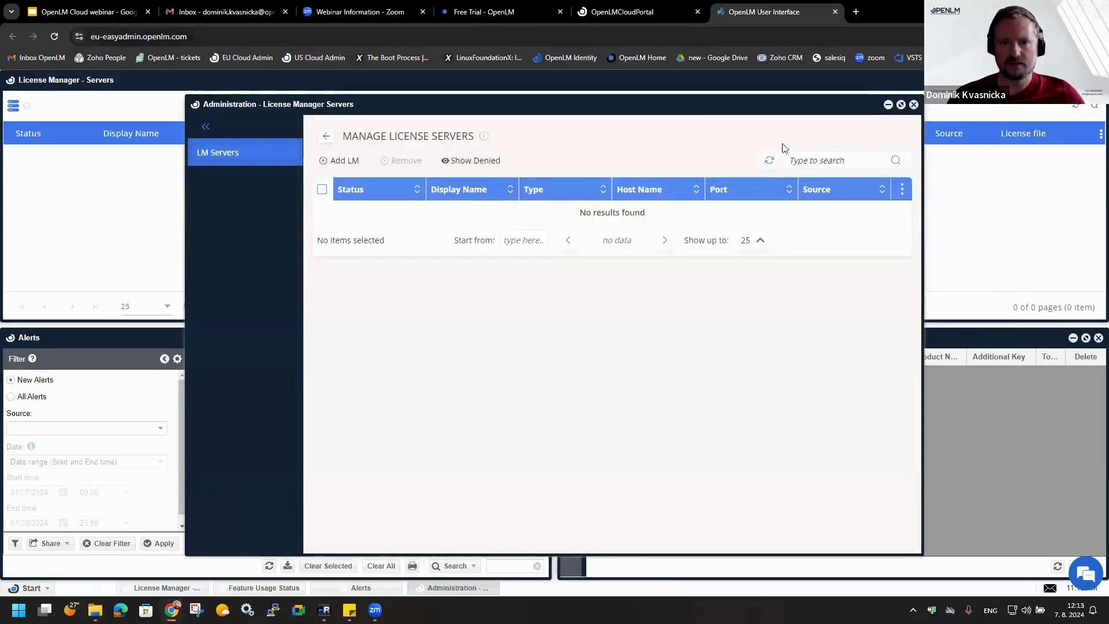
- Sign in to the remote Windows session and launch the OpenLM_Broker installer
click(324, 610)
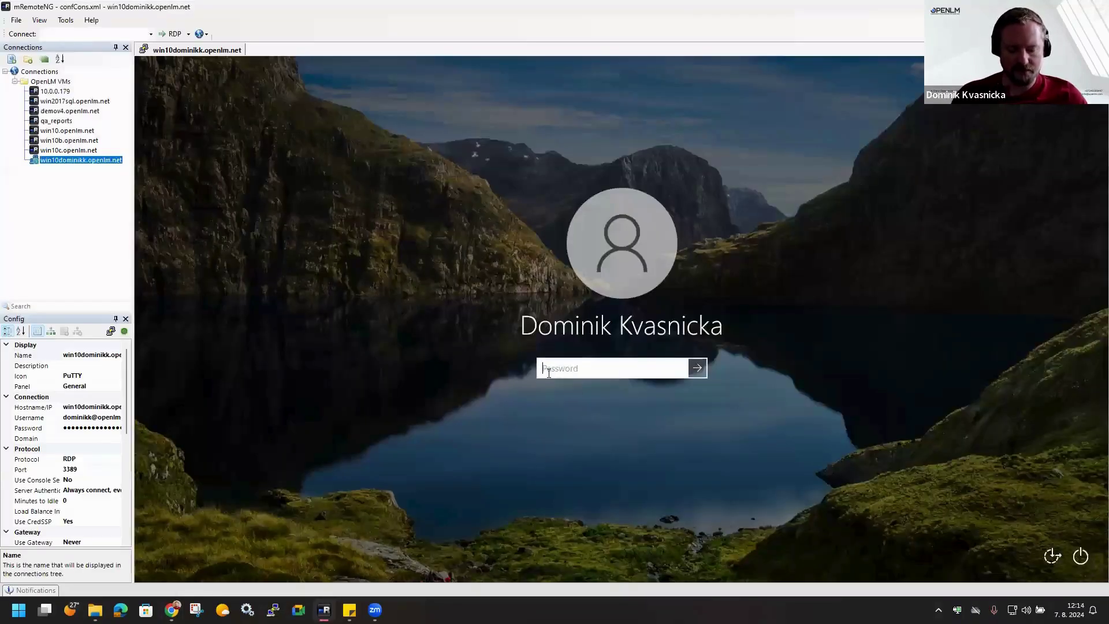
text(************)
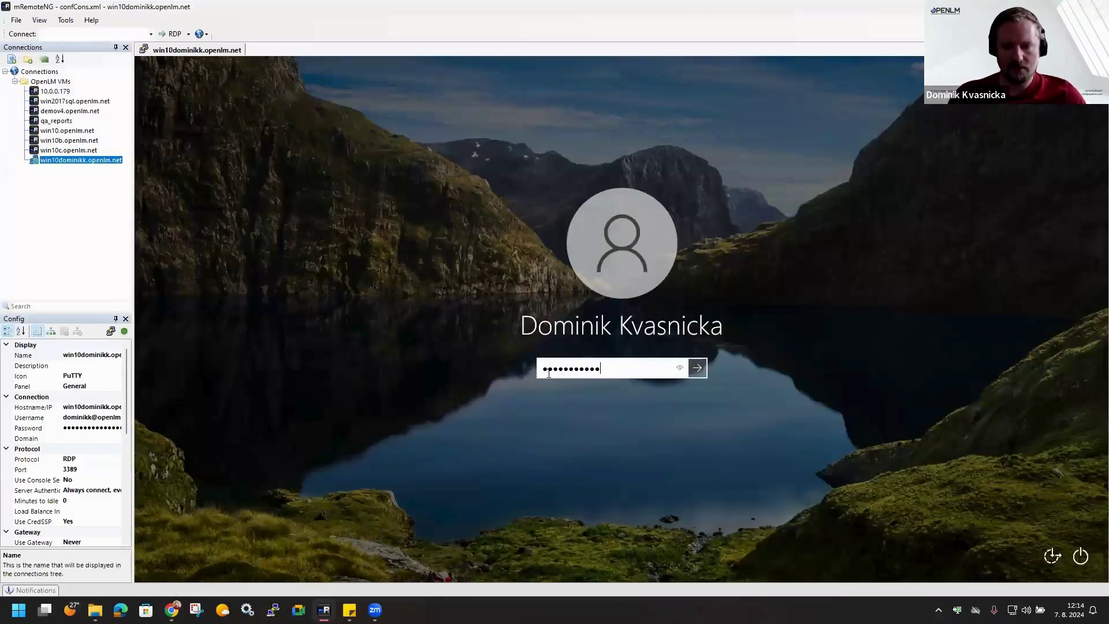
key(Return)
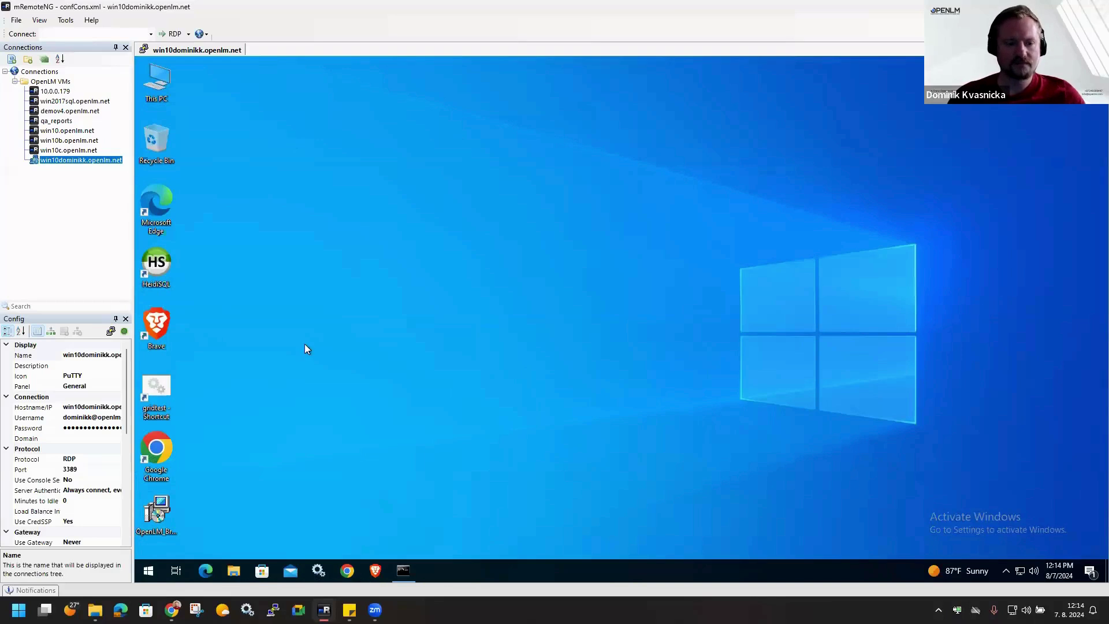
double_click(155, 393)
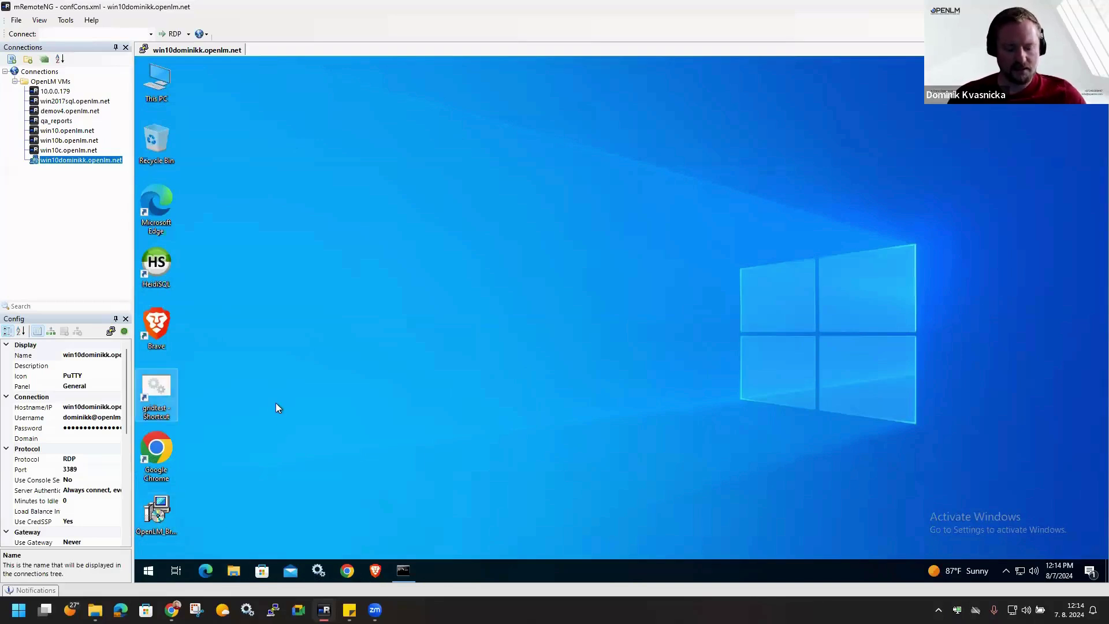
click(161, 516)
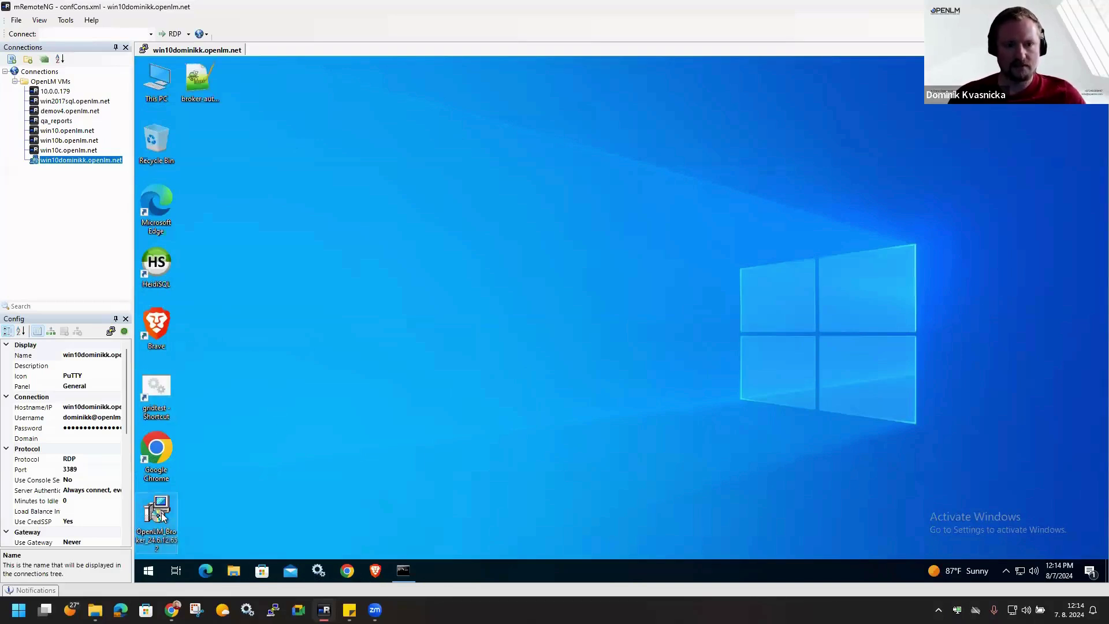
double_click(162, 516)
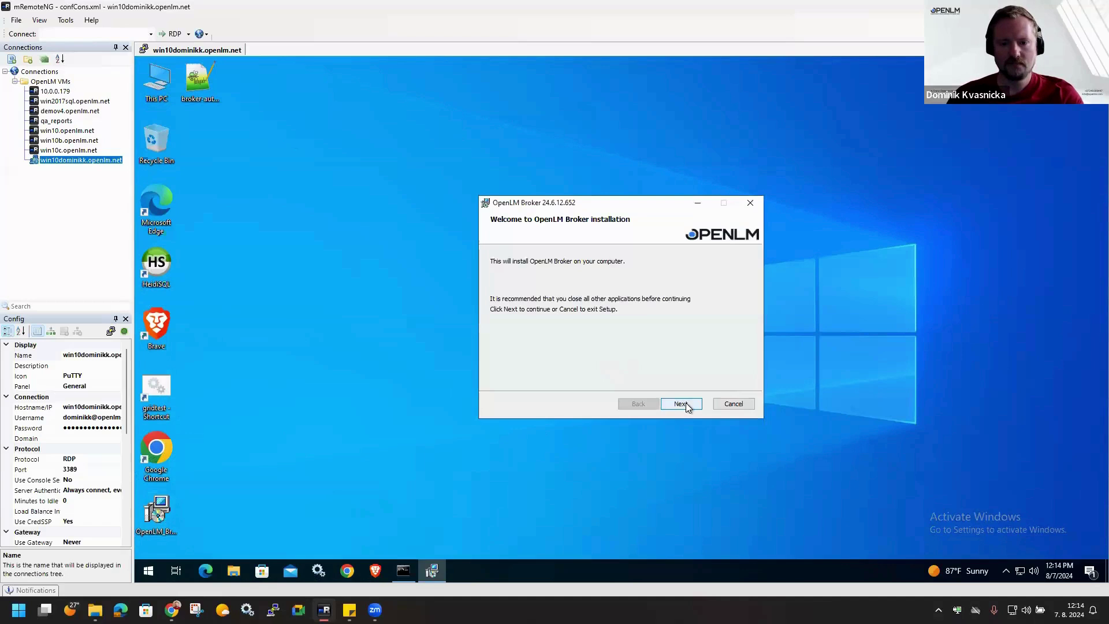
- Install OpenLM Broker, accepting the license agreement and keeping the default installation folder
click(681, 404)
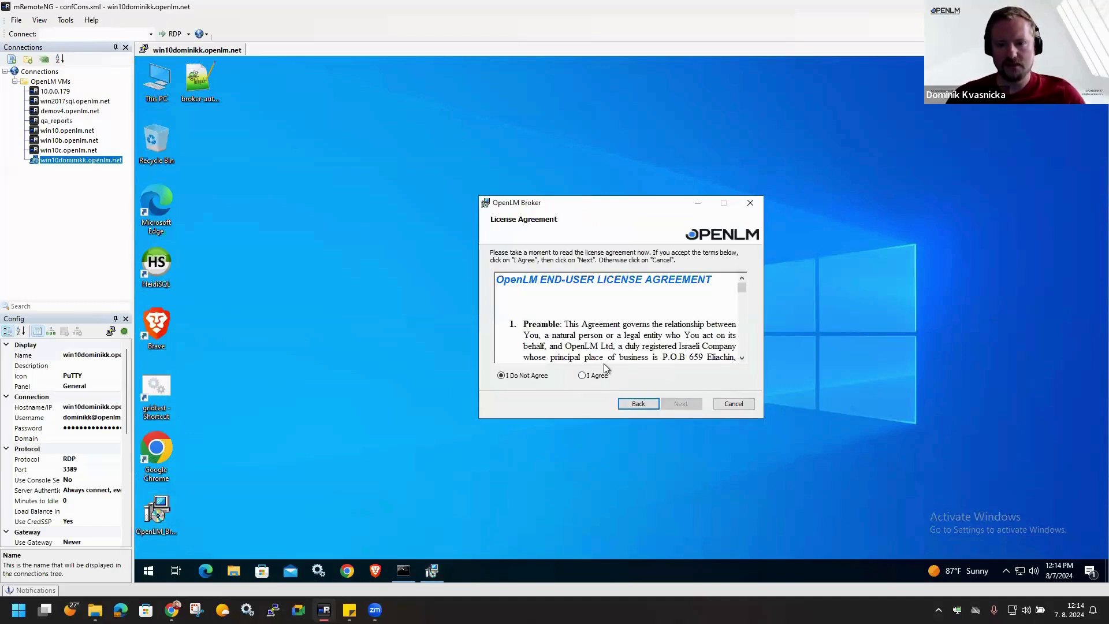
click(596, 378)
click(684, 404)
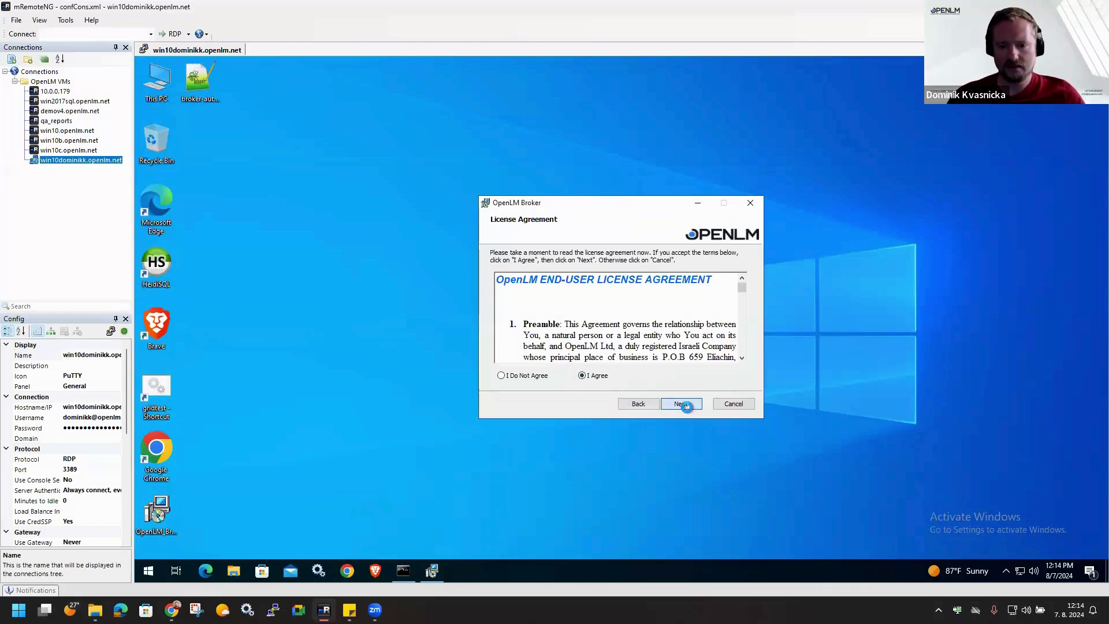
click(685, 406)
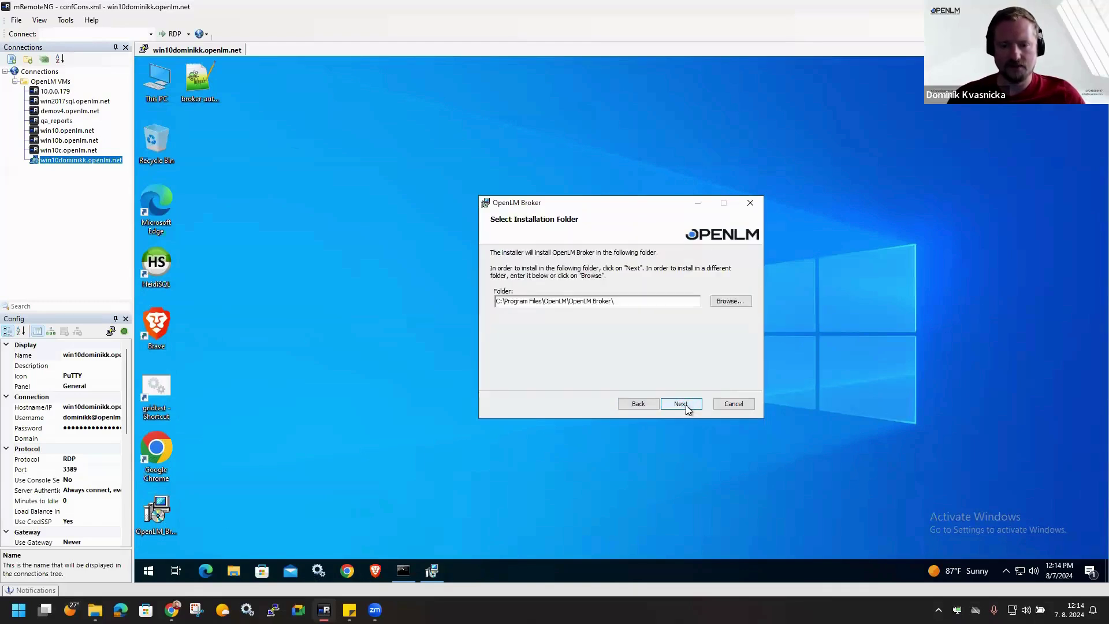
click(686, 406)
click(686, 405)
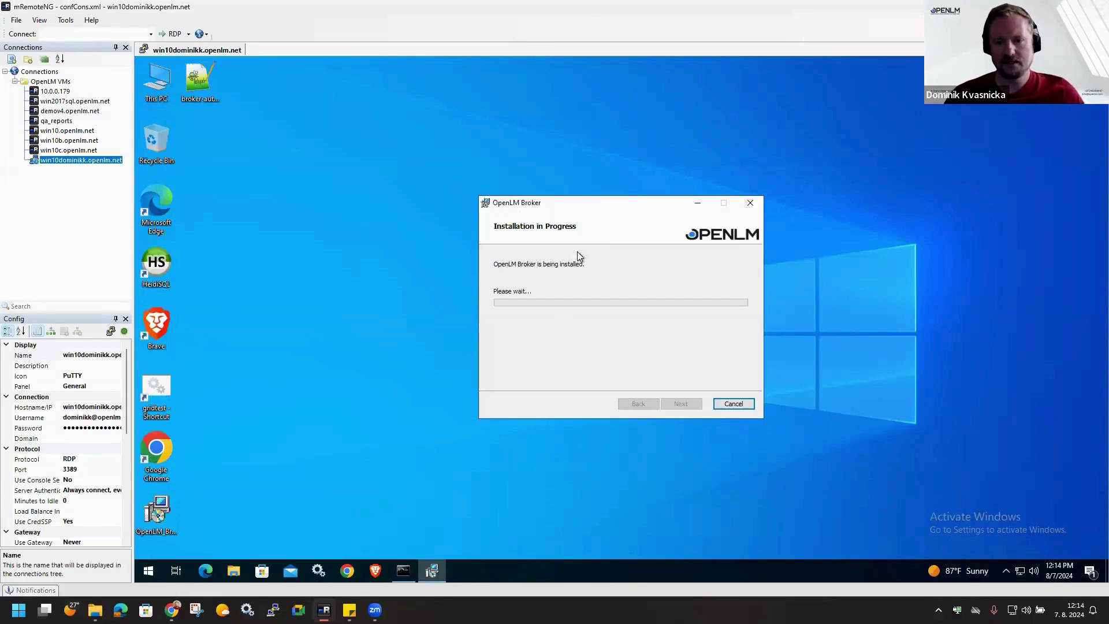
drag(588, 207, 559, 200)
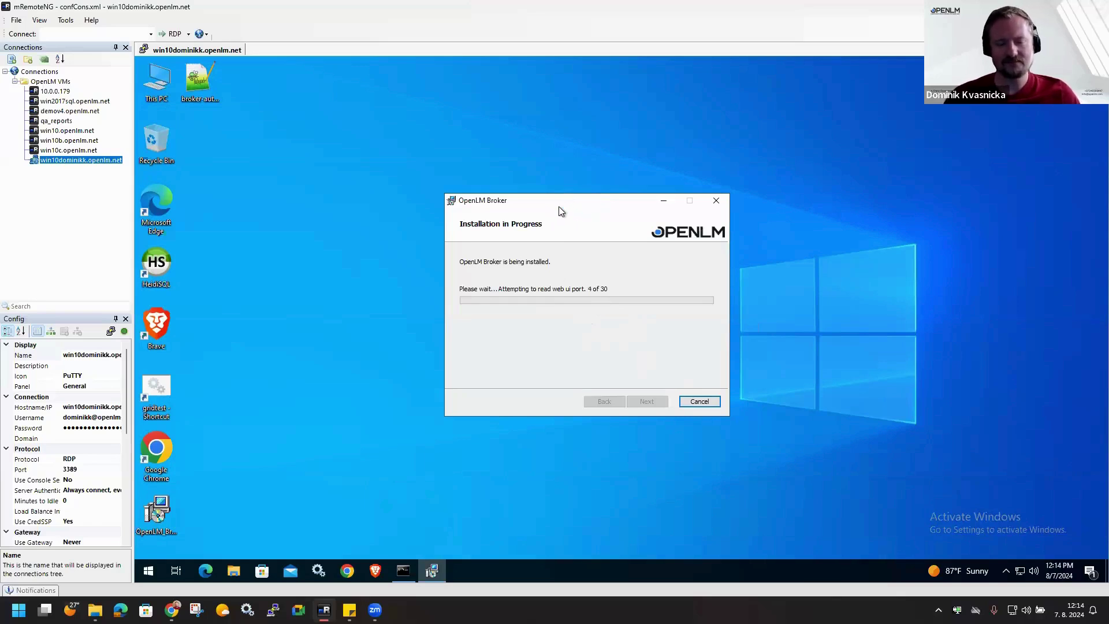
drag(584, 202, 549, 196)
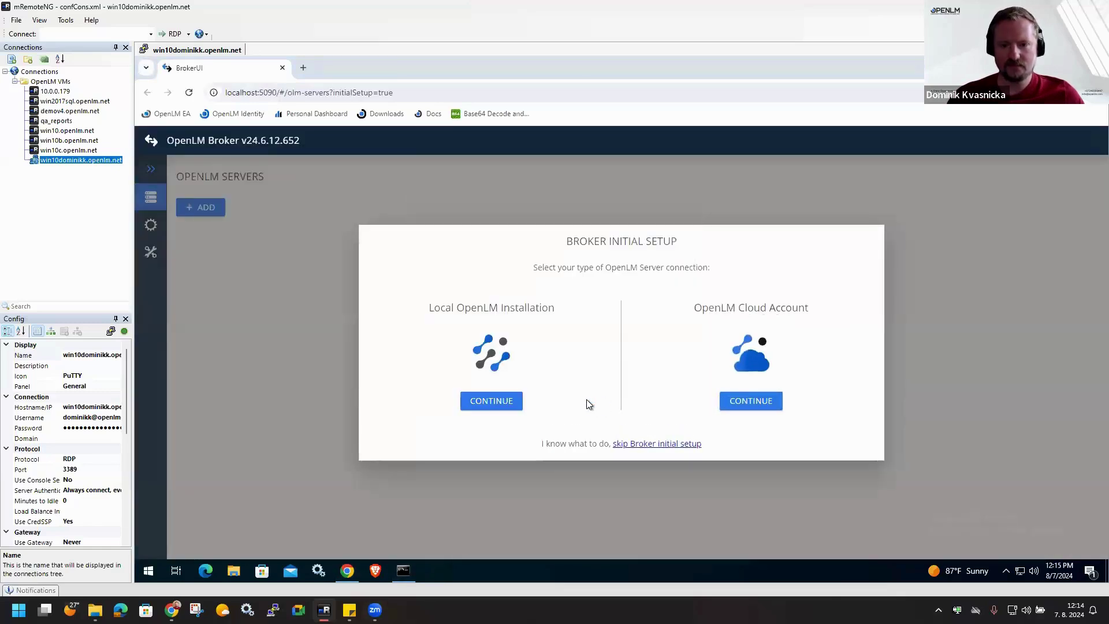
- Connect the Broker to the OpenLM Cloud account by importing the downloaded authorization JSON file
click(601, 400)
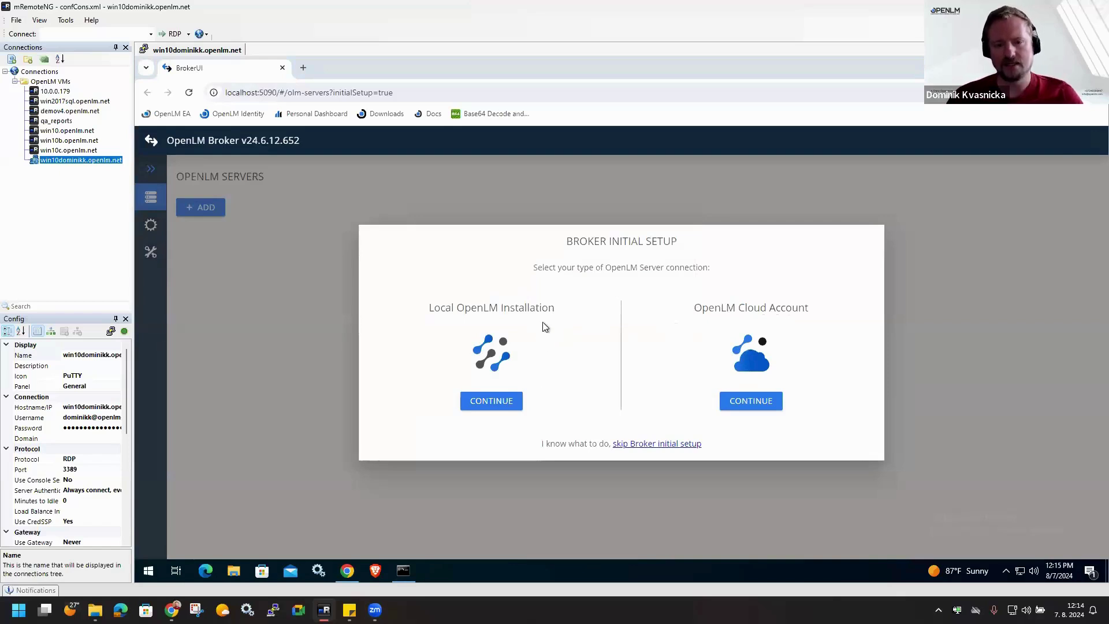
drag(560, 307, 511, 309)
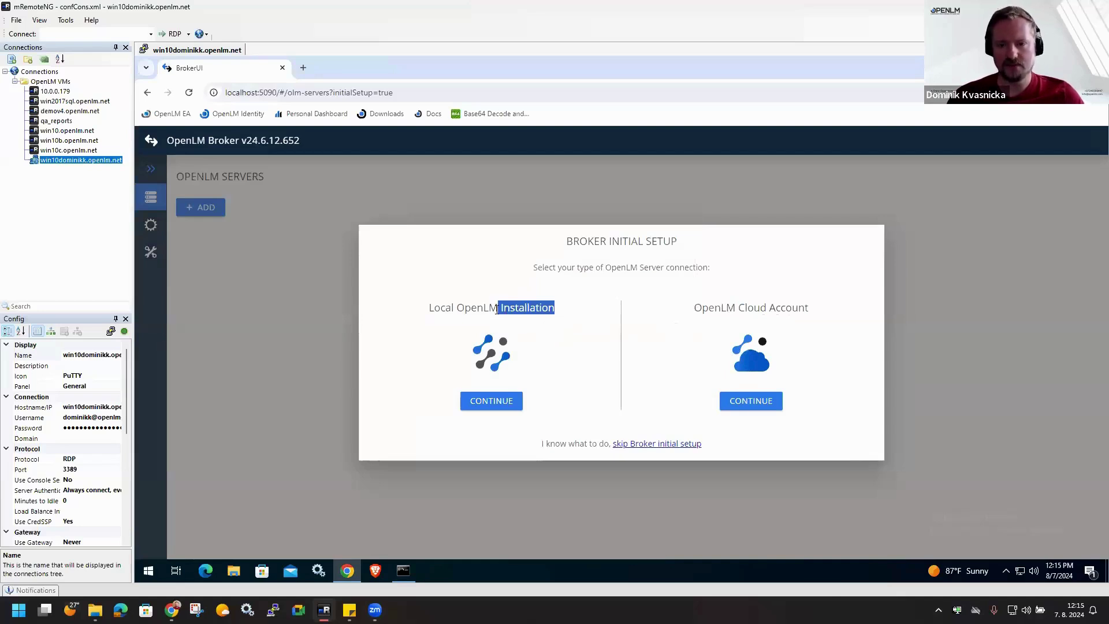
click(758, 404)
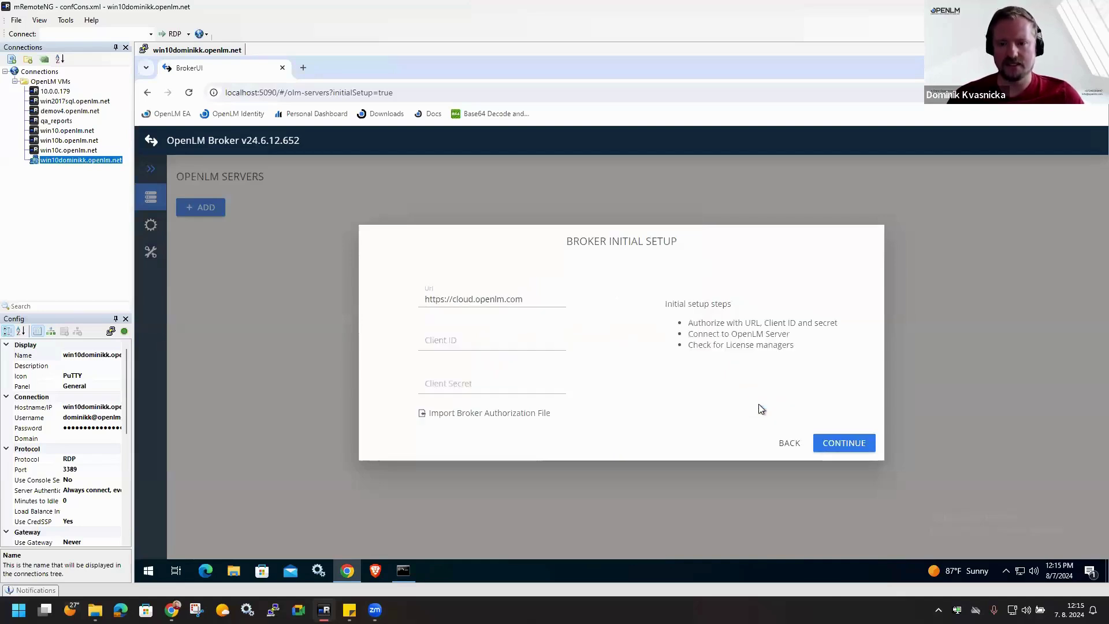
click(491, 414)
double_click(299, 147)
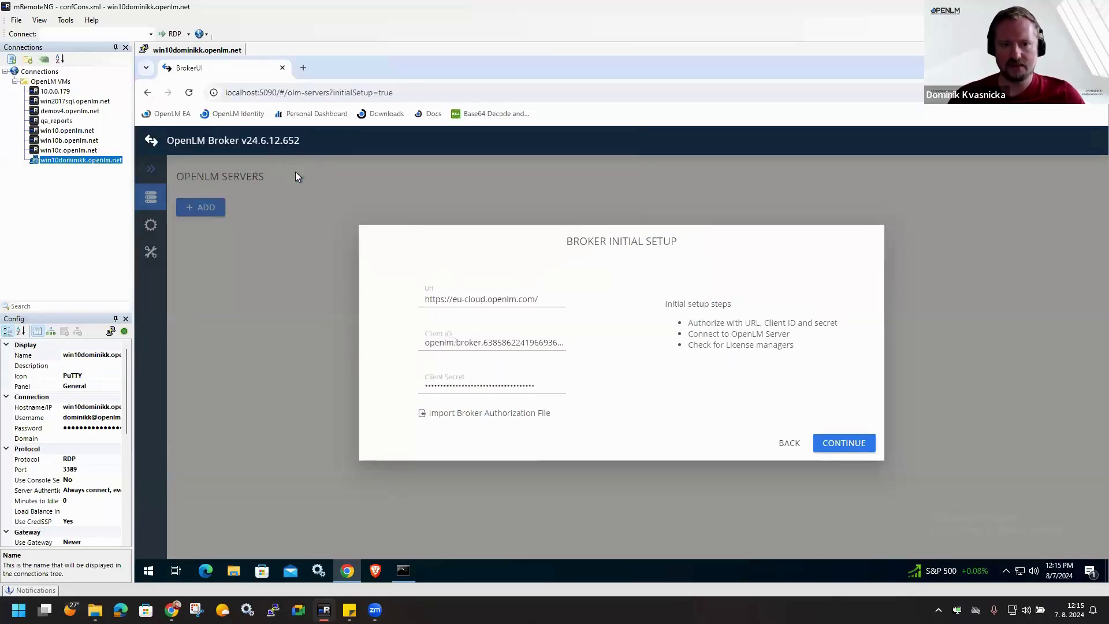
click(855, 445)
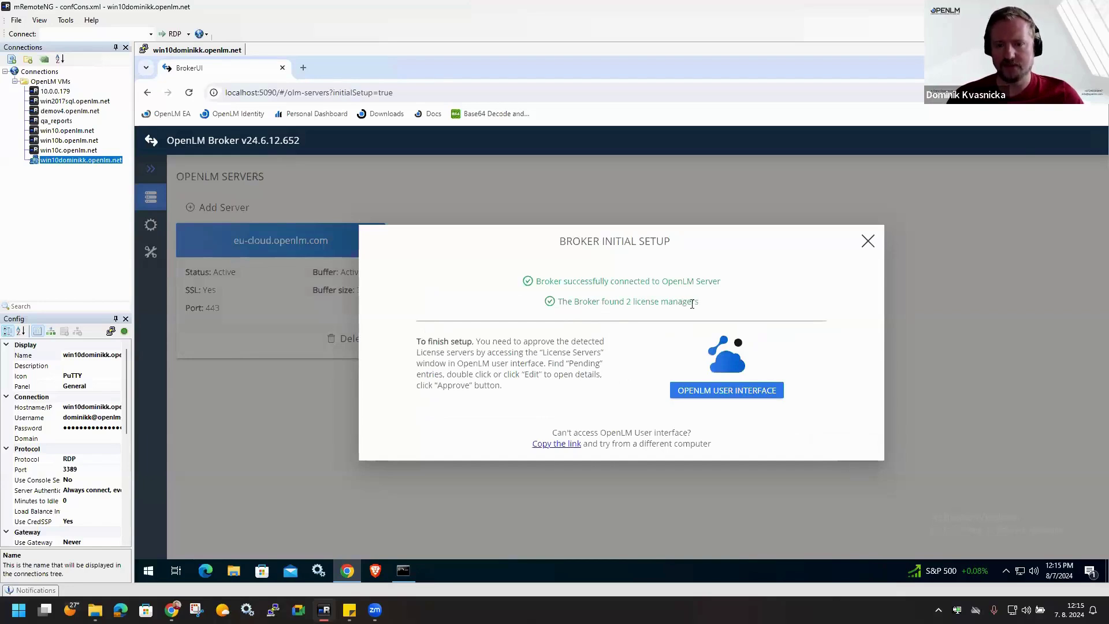
- Close the Broker setup and launch the desktop gridtest script to check out multijob licenses
click(867, 242)
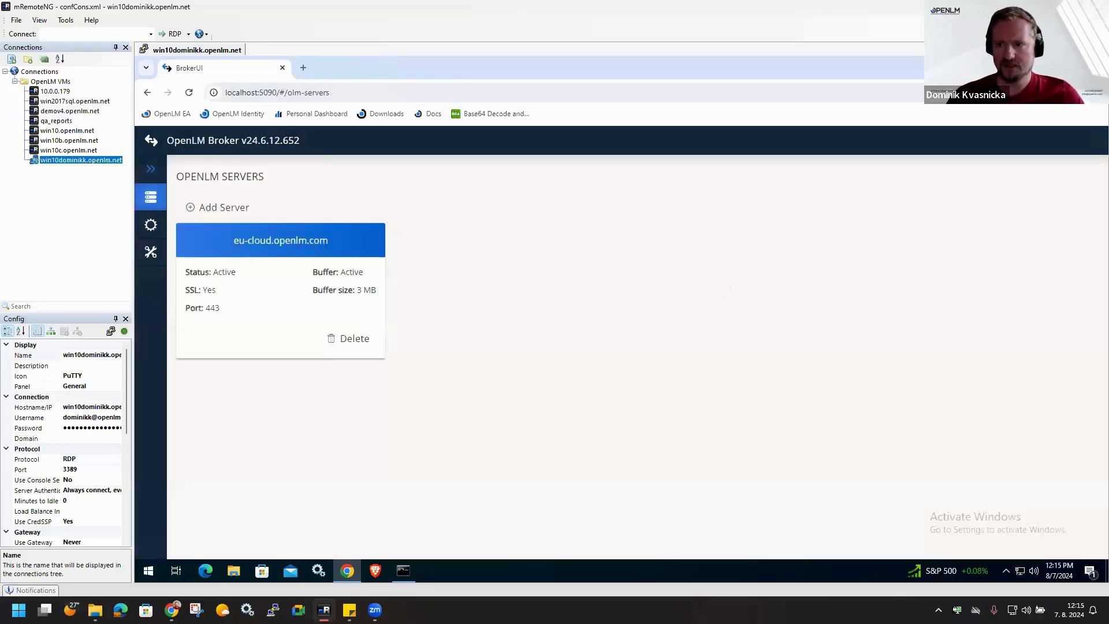
key(super+d)
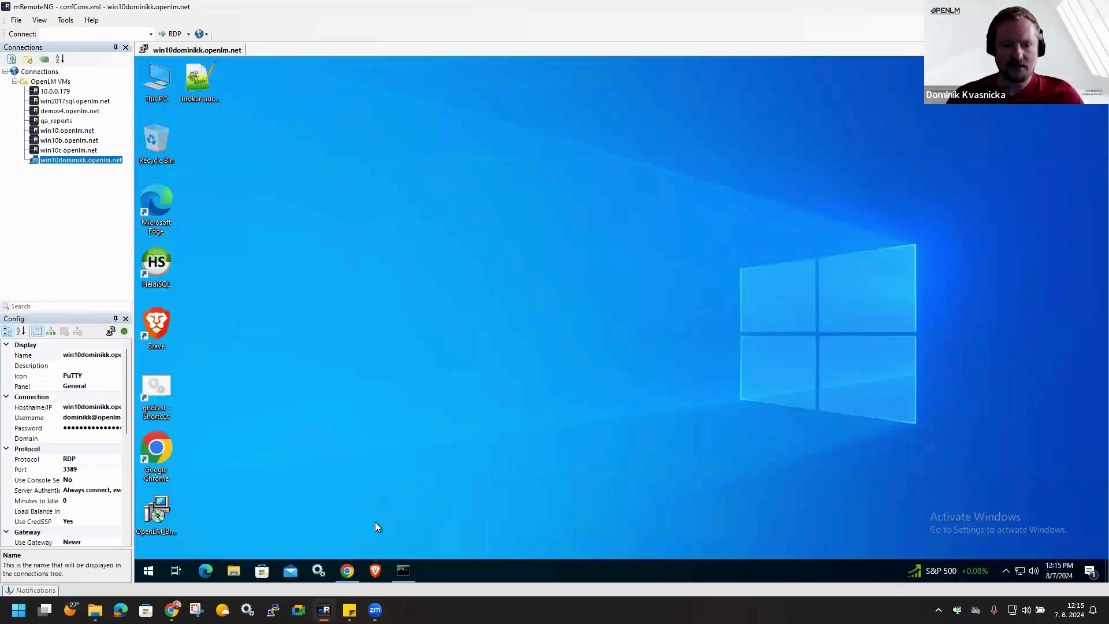
double_click(161, 389)
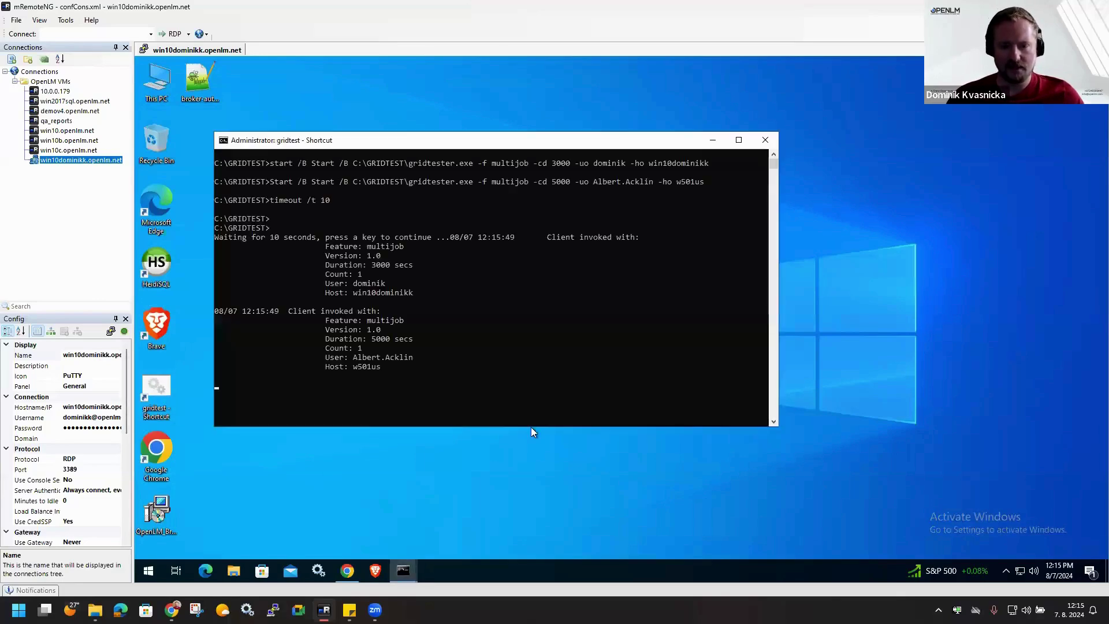
- Approve the pending FLEXlm server on port 27010 with license-file reading turned off
mouse_move(347, 571)
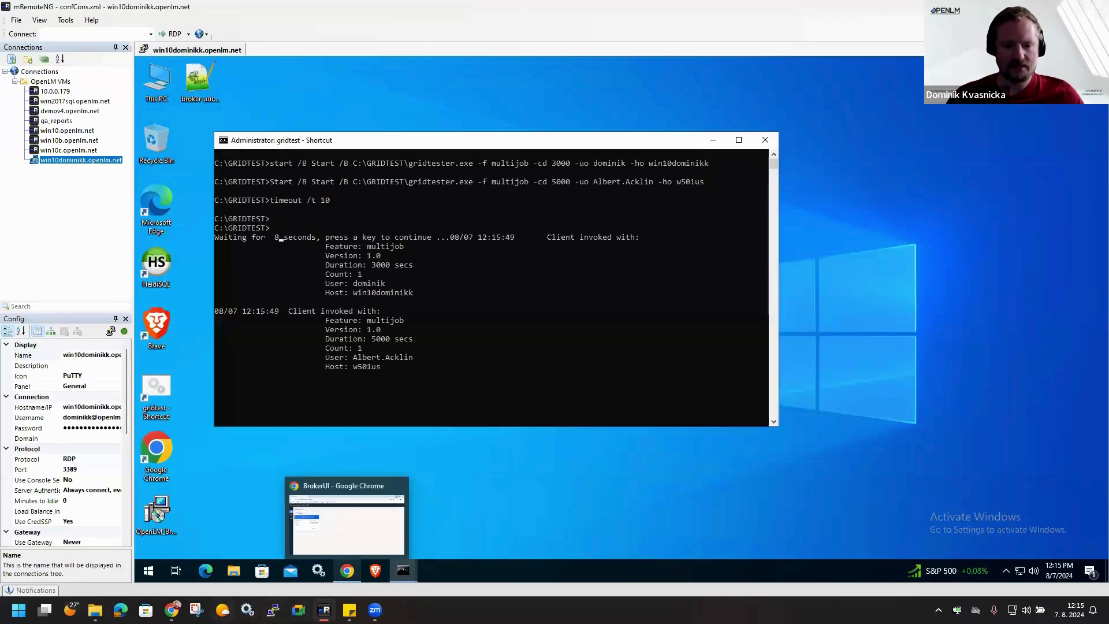
click(173, 541)
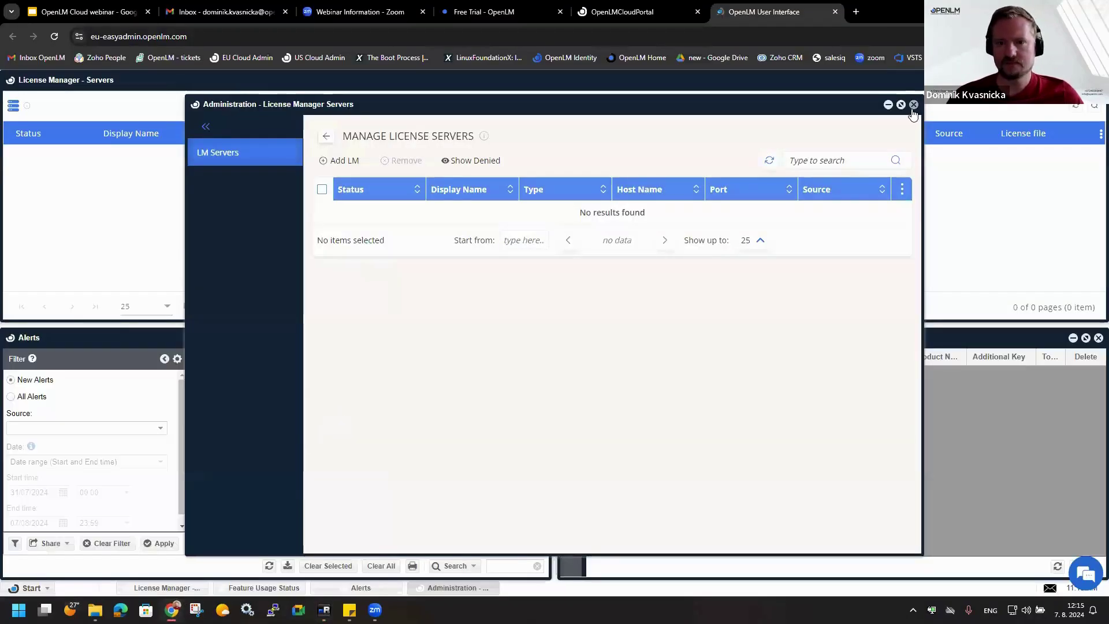
click(912, 109)
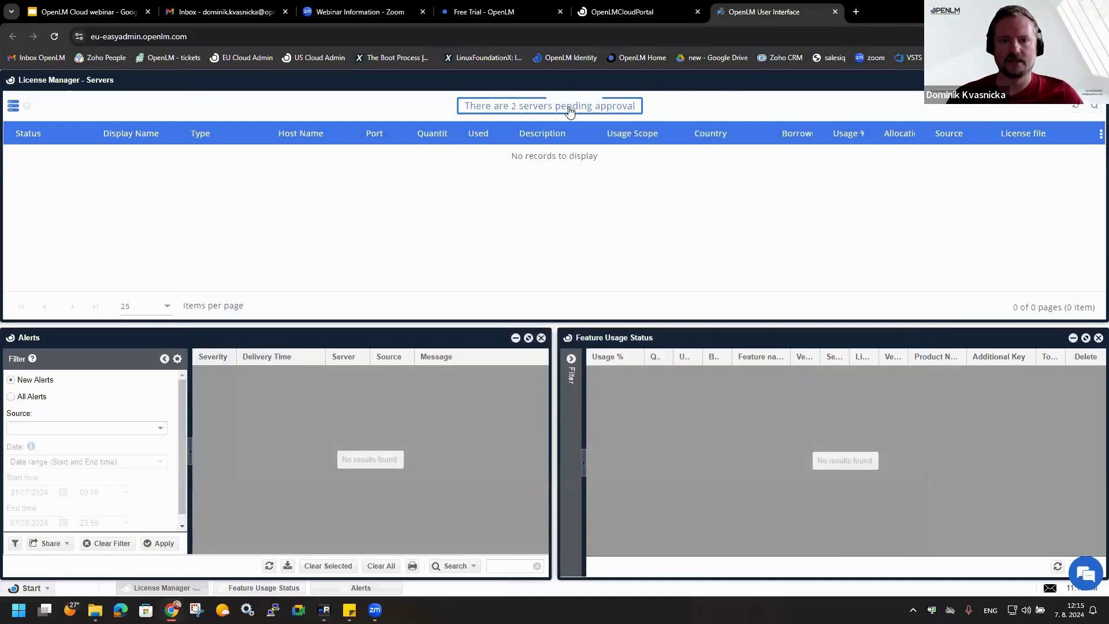
click(554, 110)
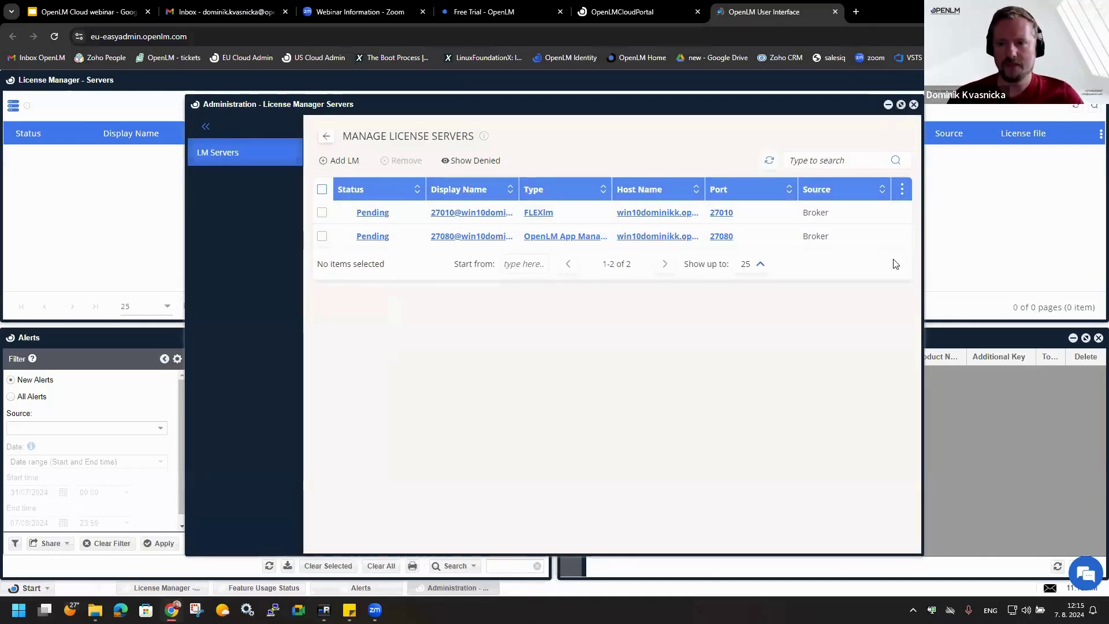
click(901, 212)
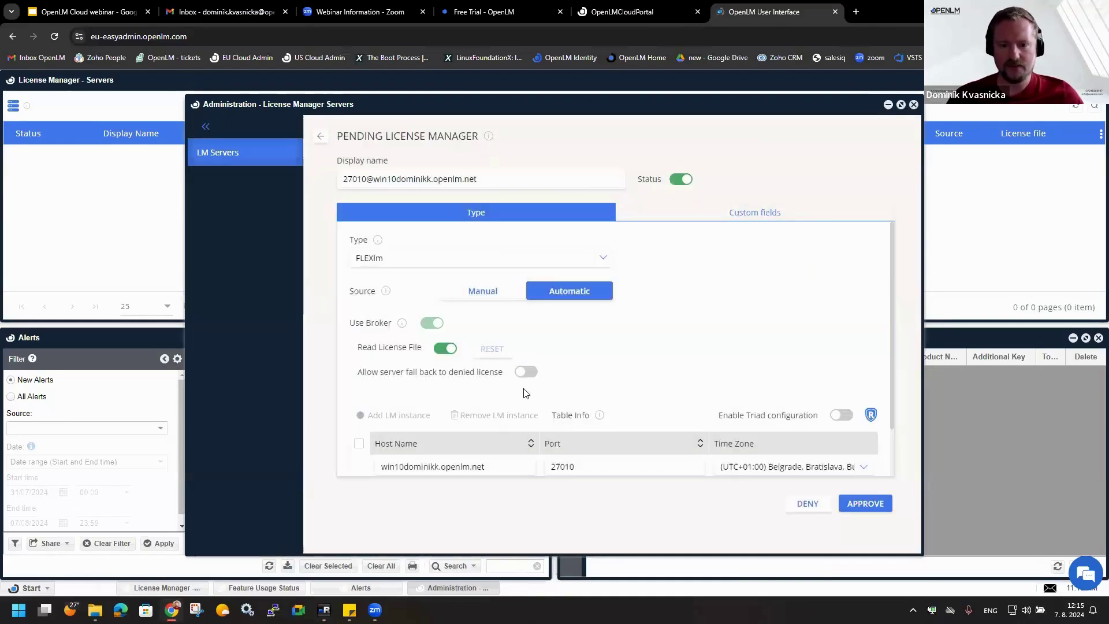
click(443, 349)
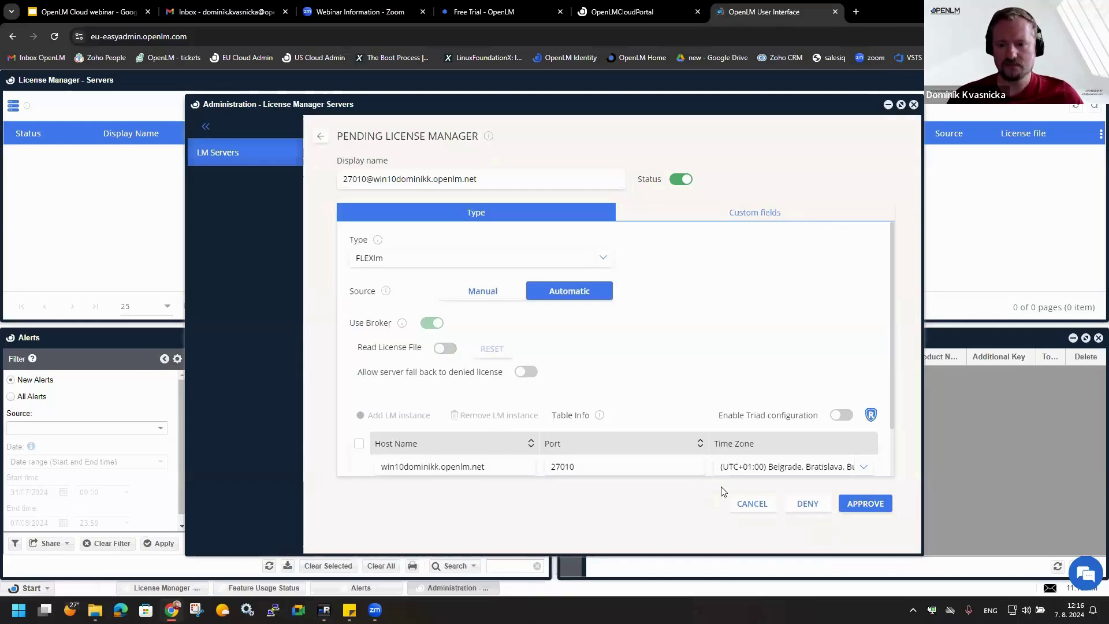
click(860, 507)
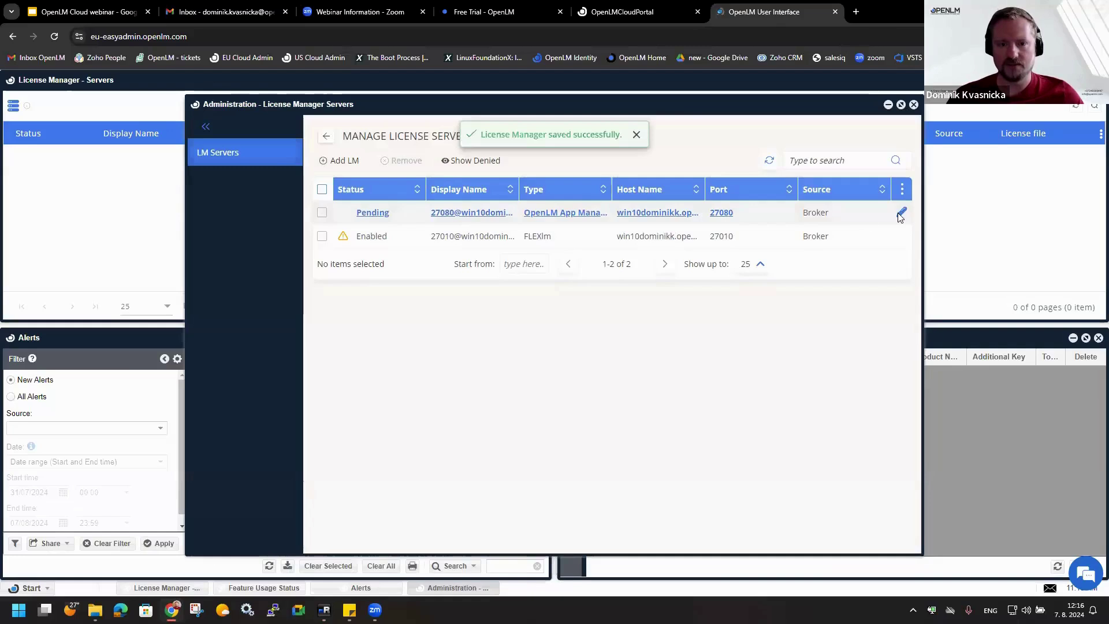
- Approve the App Manager server on port 27080 and refresh the server list
click(902, 212)
triple_click(471, 179)
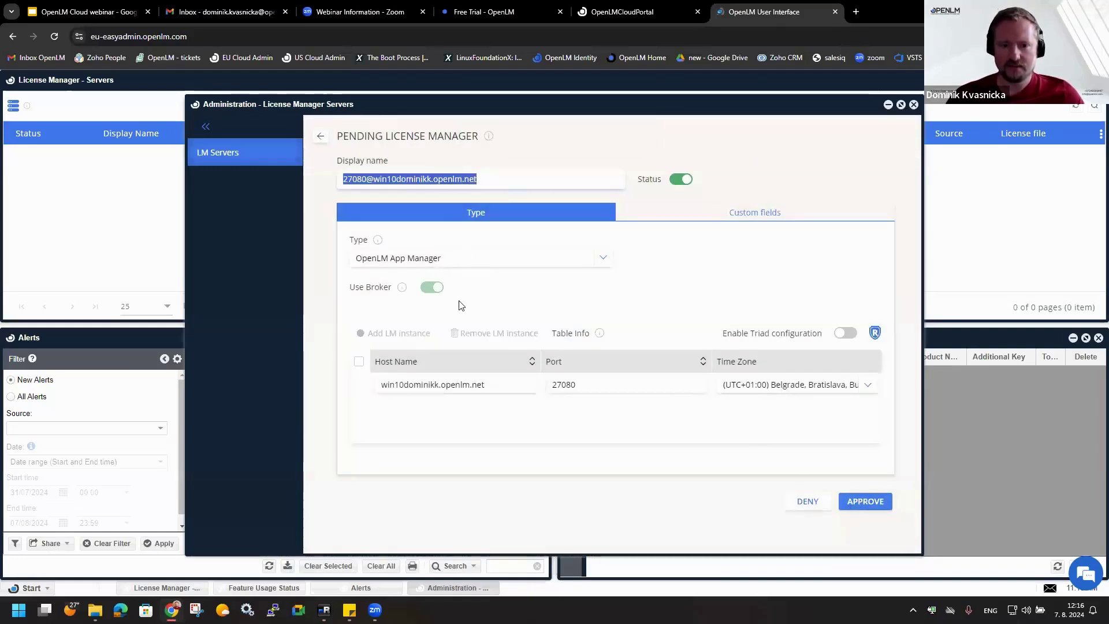
click(868, 506)
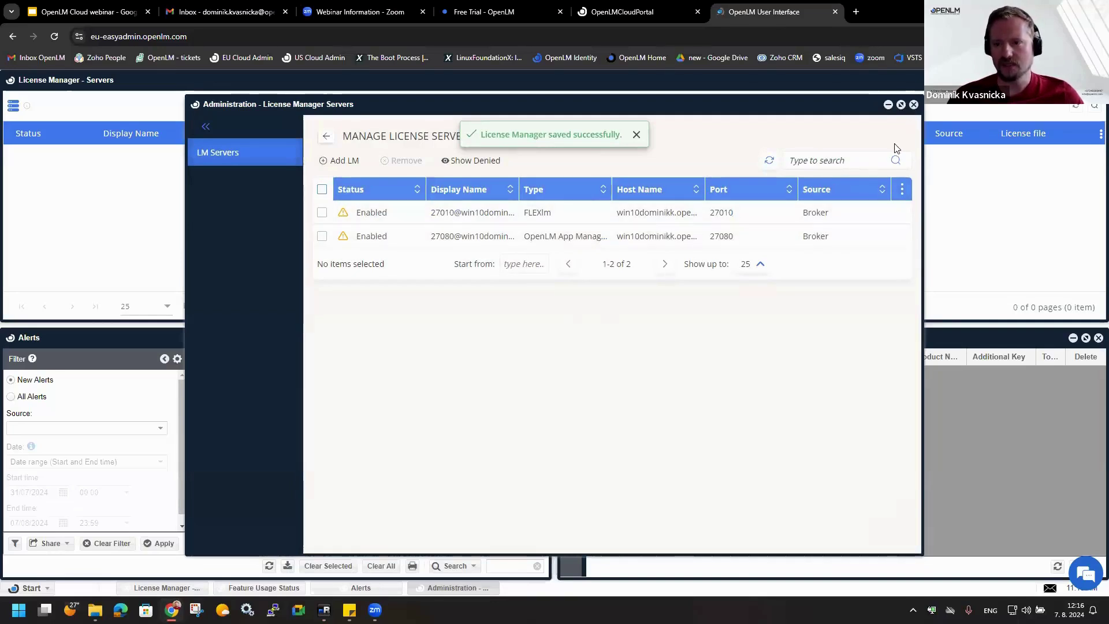
click(772, 164)
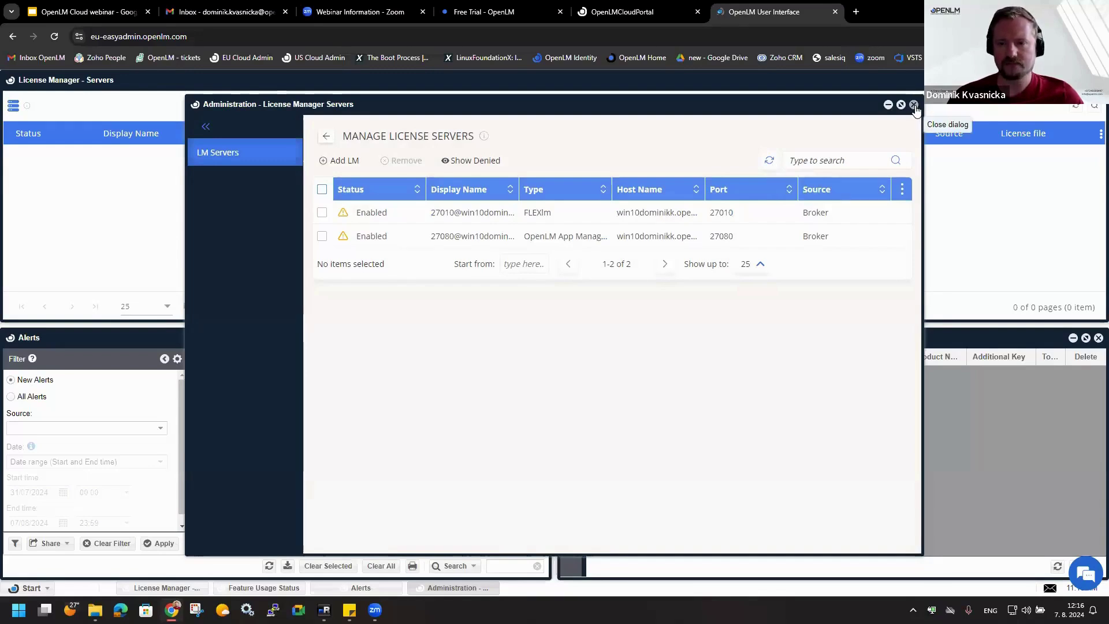
- Close administration and reload the server grid until both show Up to date, 100 licenses, 40 used
click(914, 105)
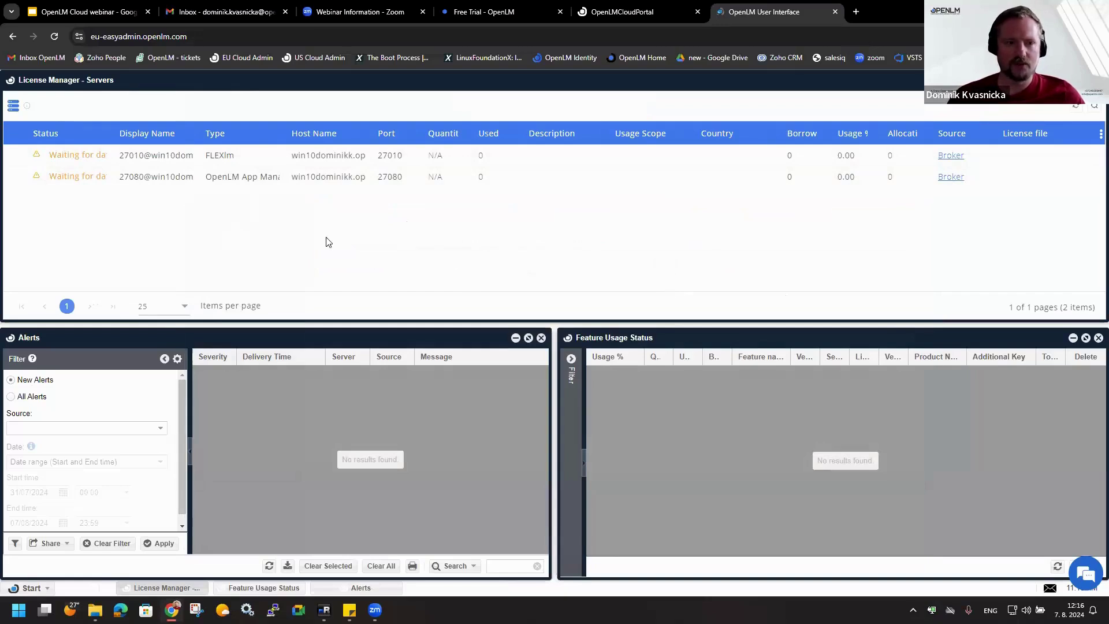
click(26, 588)
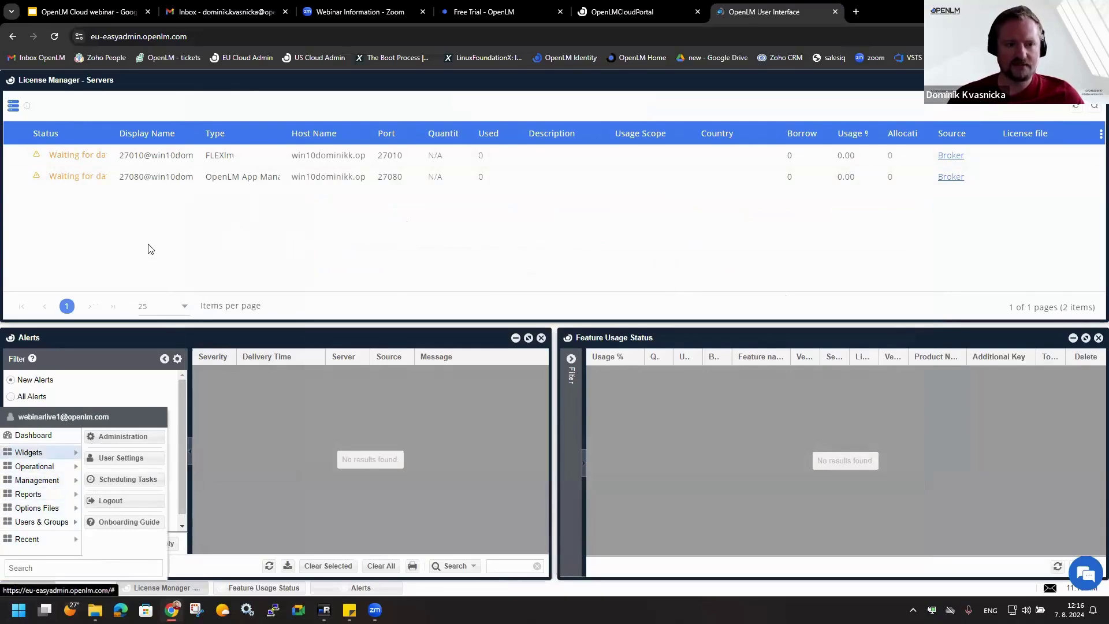
click(118, 237)
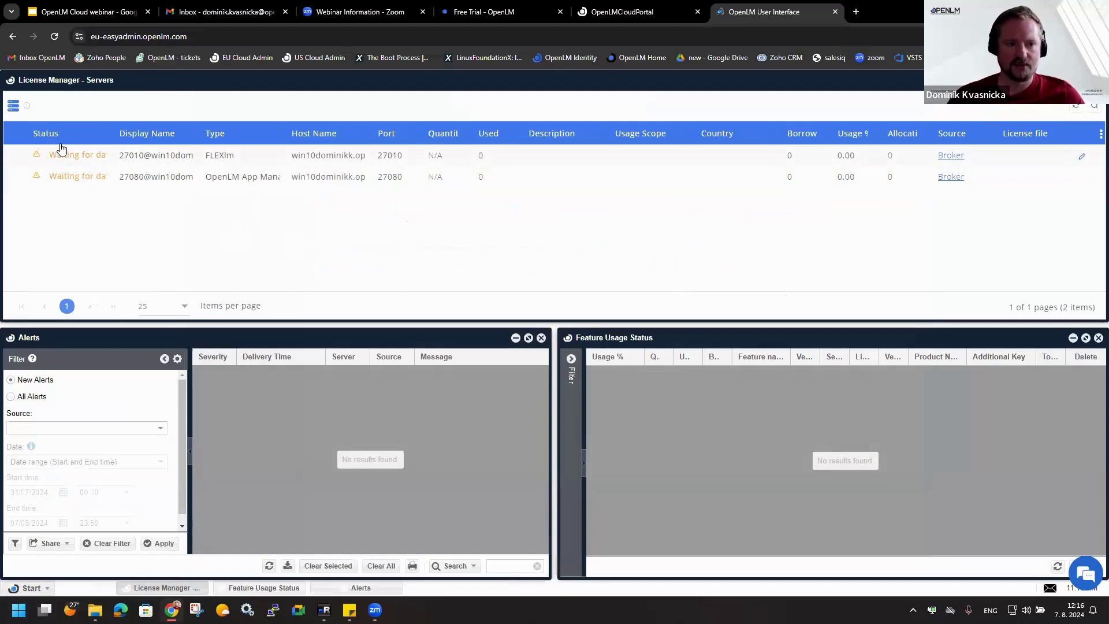
mouse_move(76, 154)
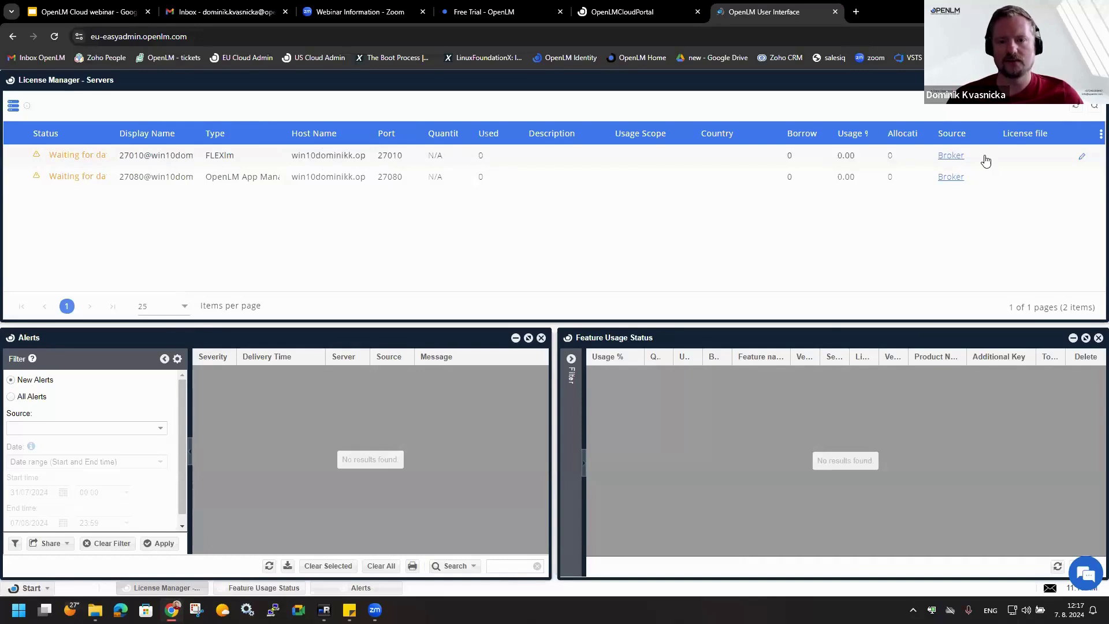
click(1082, 108)
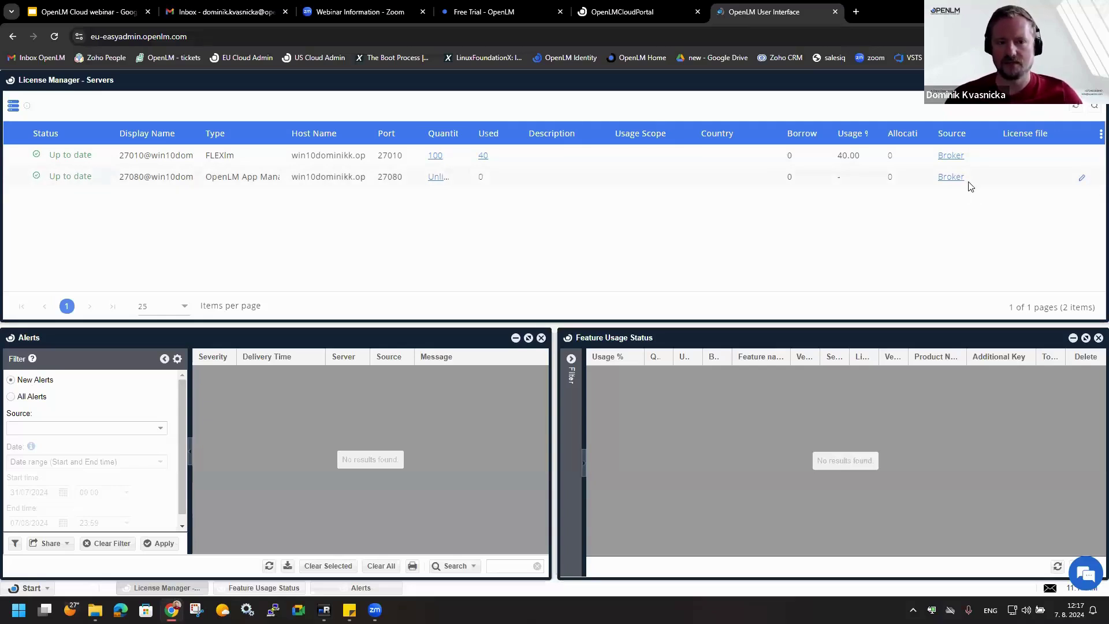
- Open the FLEXlm server's 100 licenses and list the 39 consumed multijob licenses
click(435, 157)
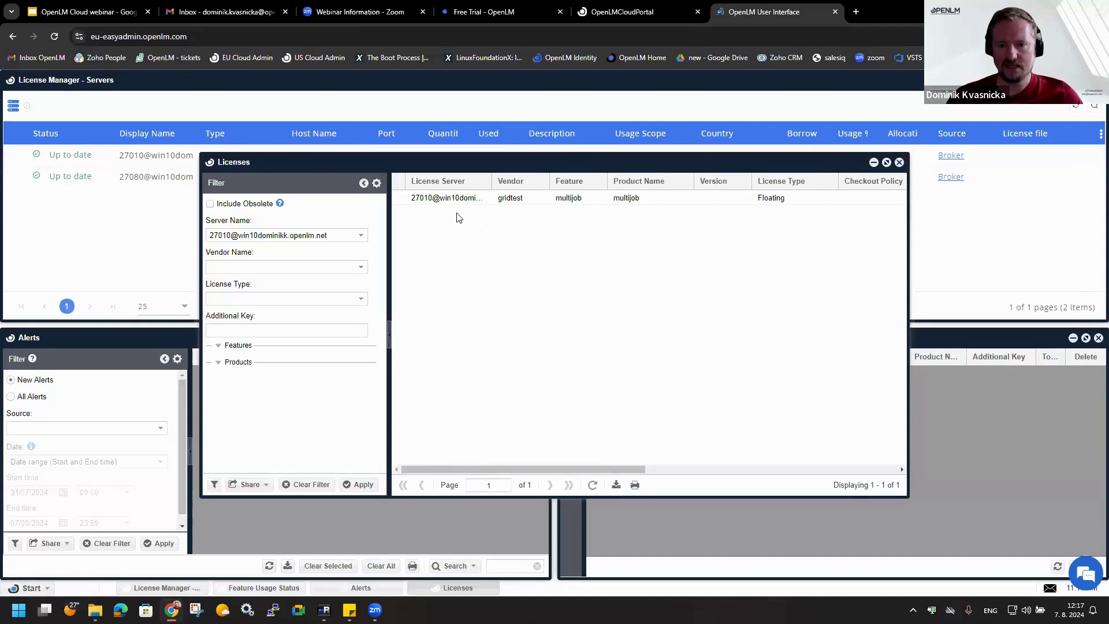
click(460, 201)
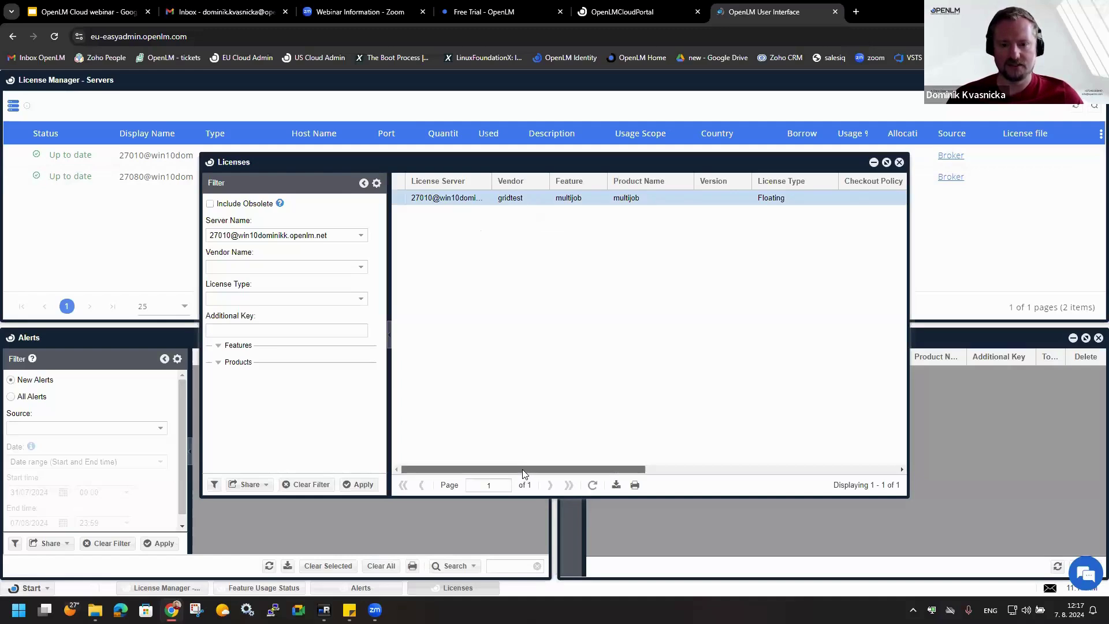
drag(523, 469, 564, 470)
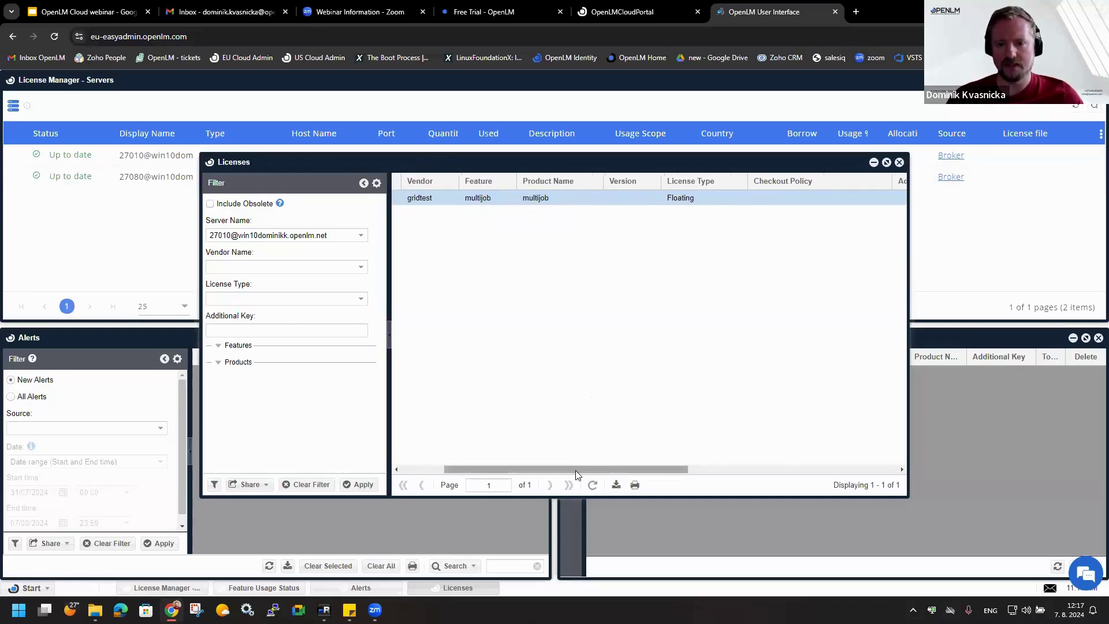
drag(576, 471, 702, 469)
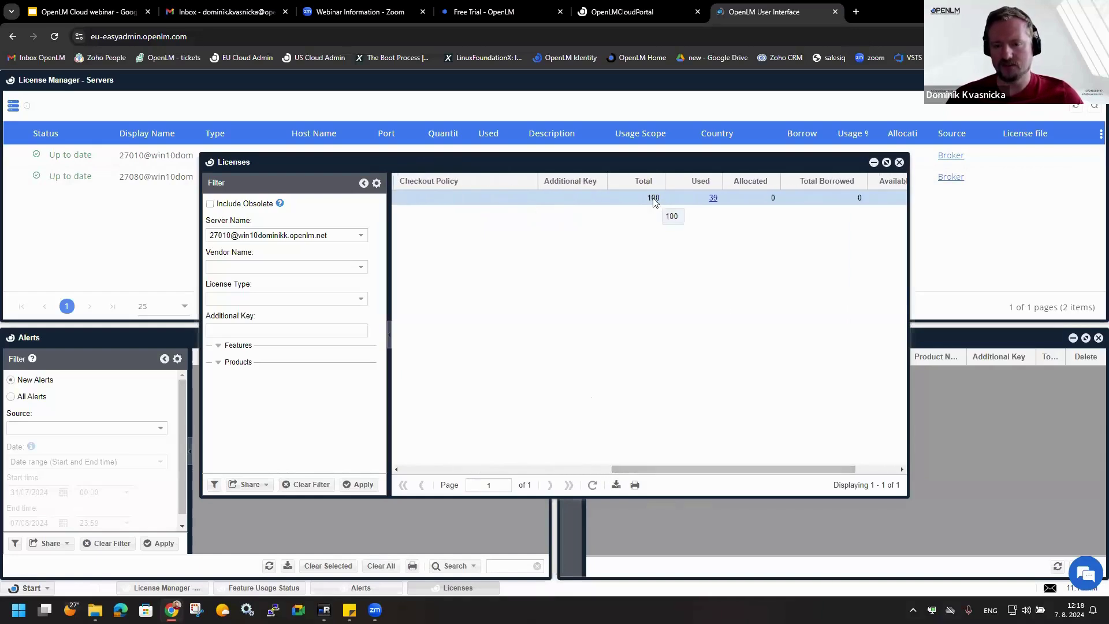
click(713, 198)
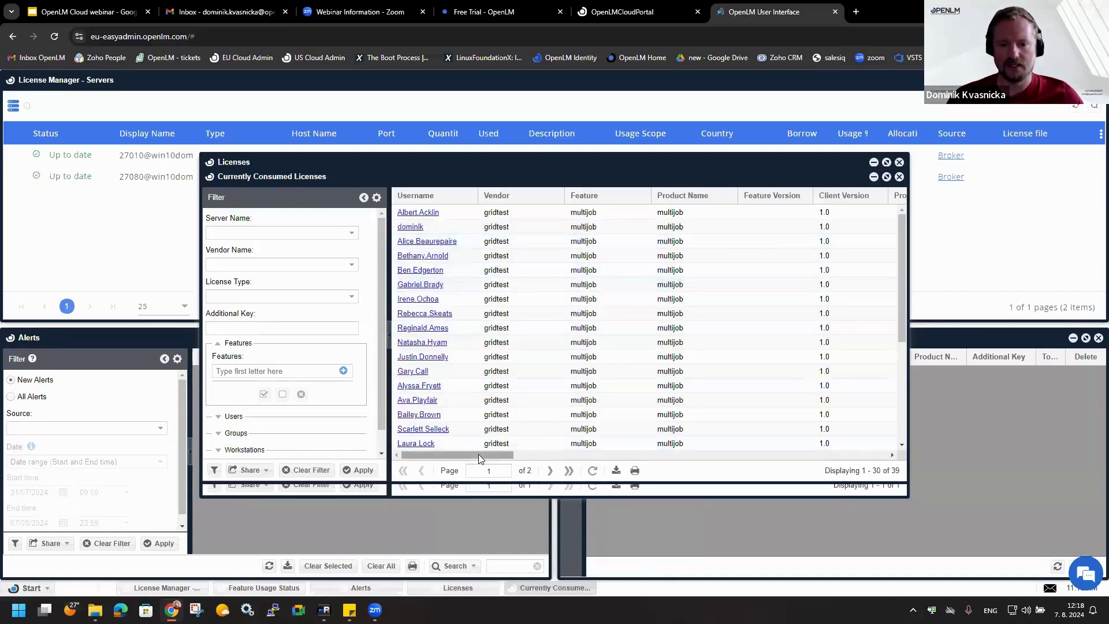
- Scroll across the Currently Consumed Licenses grid to review the 39 gridtest users
drag(477, 458, 533, 456)
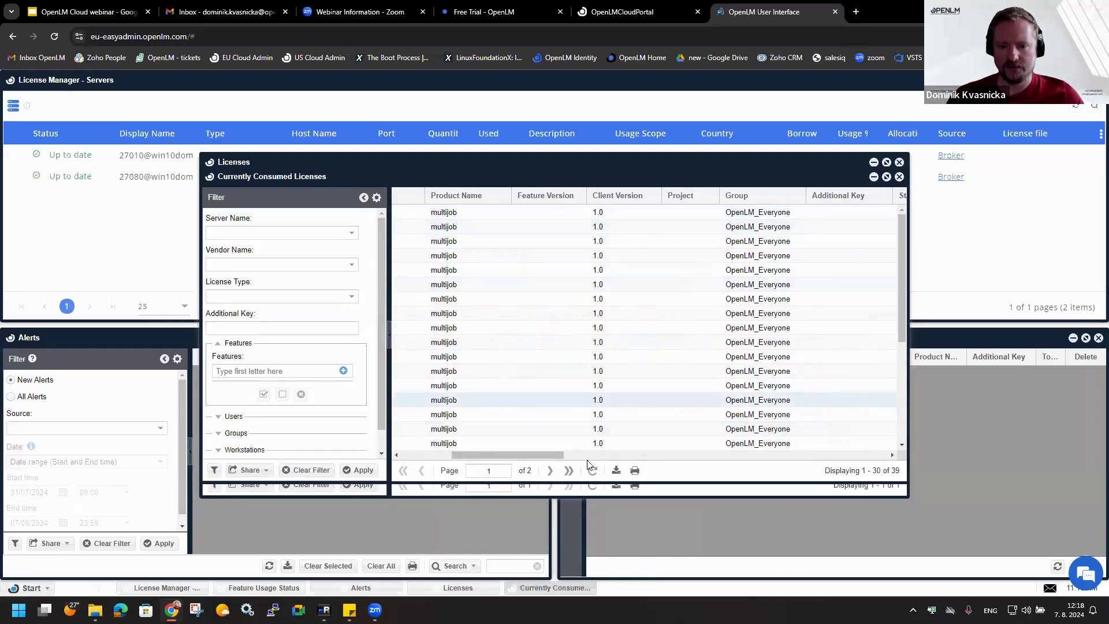
drag(547, 456, 646, 466)
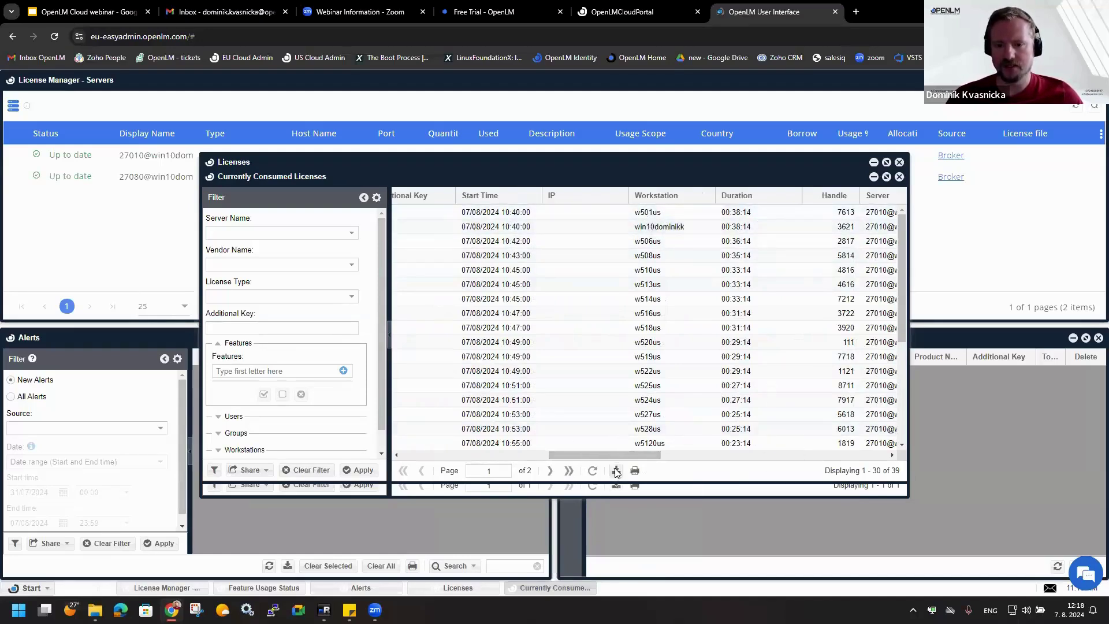
drag(621, 454, 720, 459)
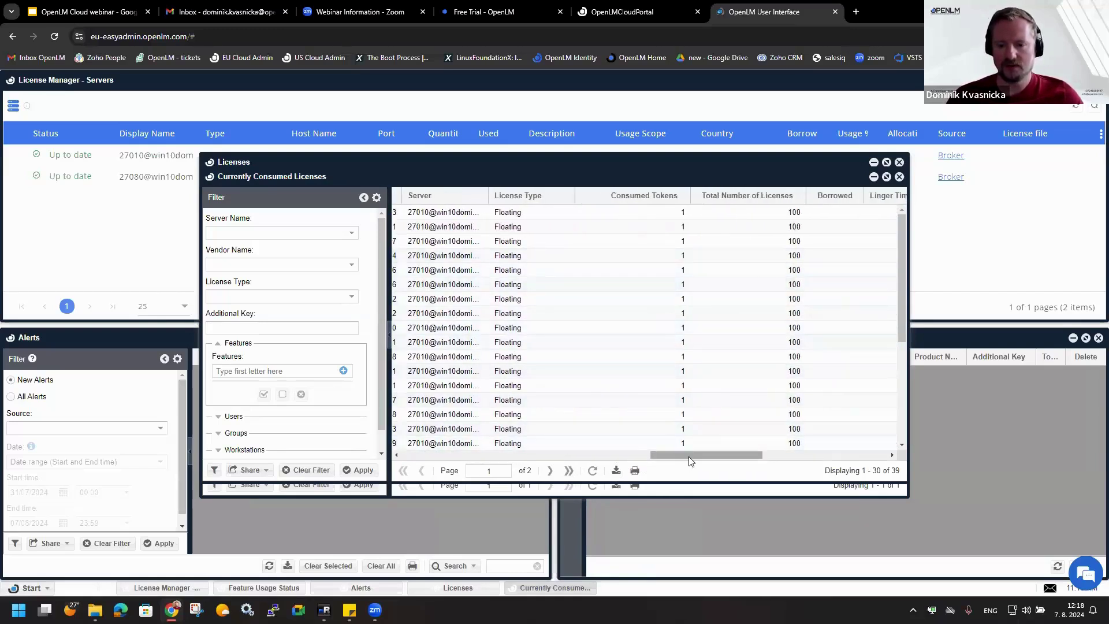
drag(689, 456, 802, 460)
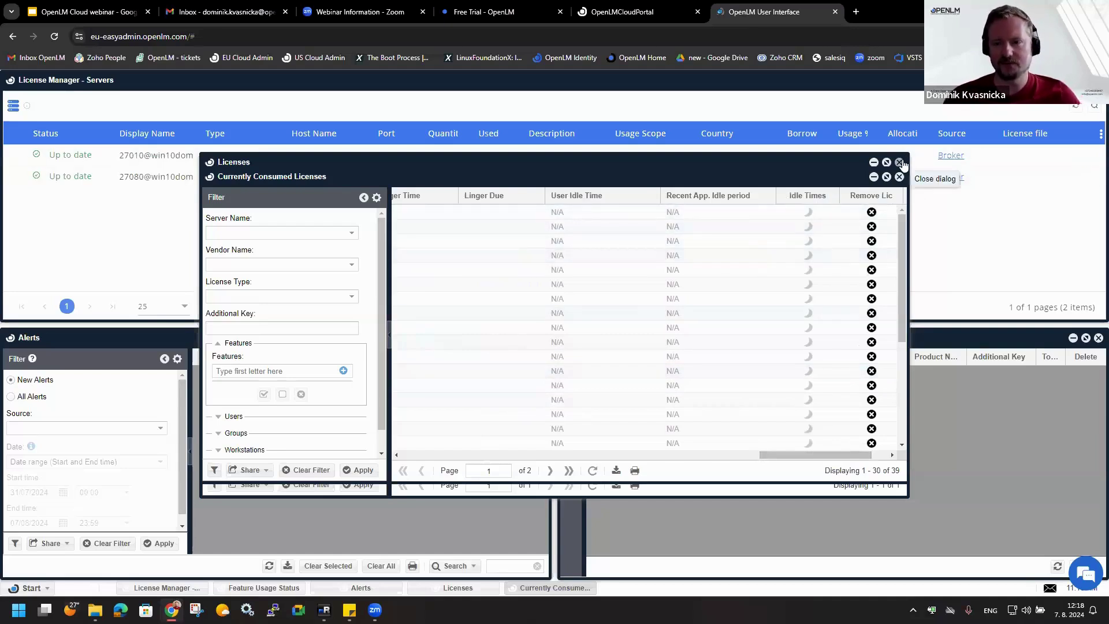
- Close the Licenses window and return to the OpenLM Cloud webinar presentation tab
click(900, 163)
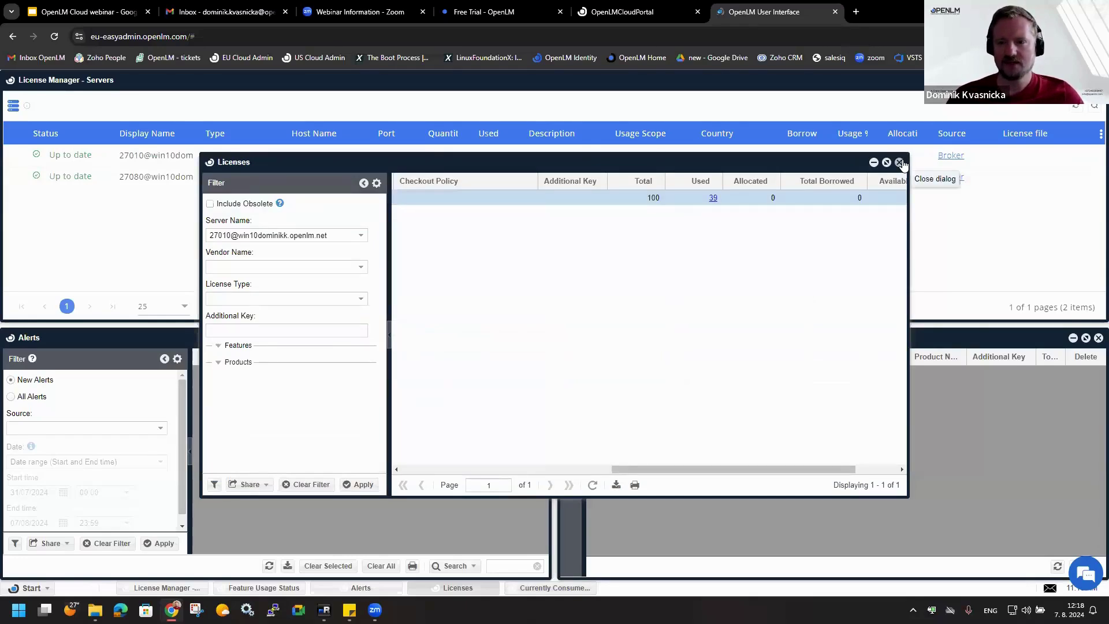
click(899, 162)
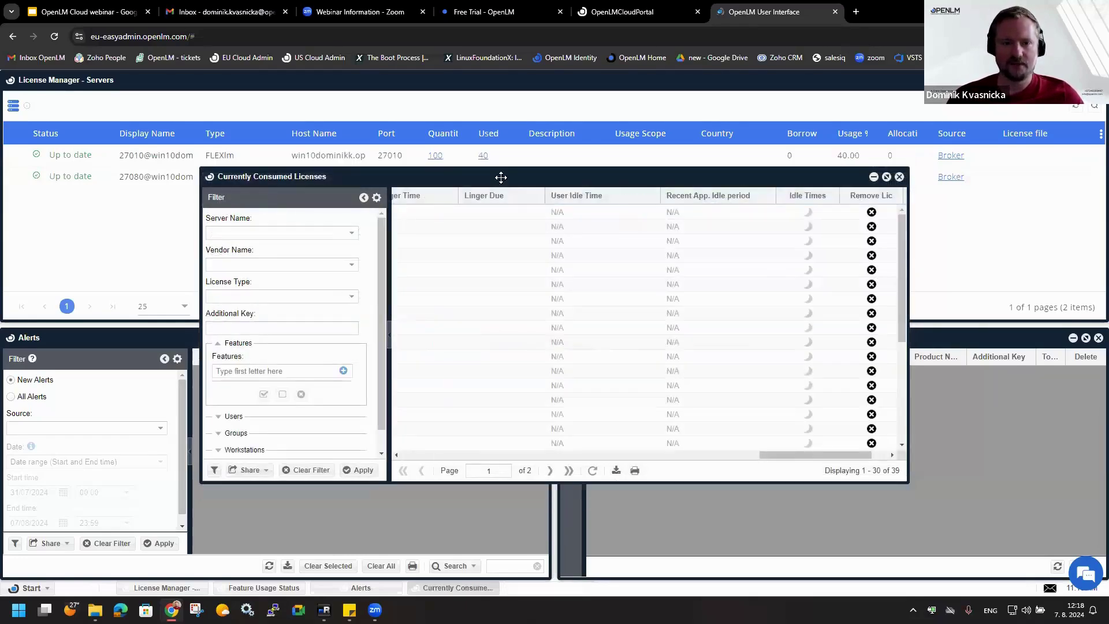
click(87, 12)
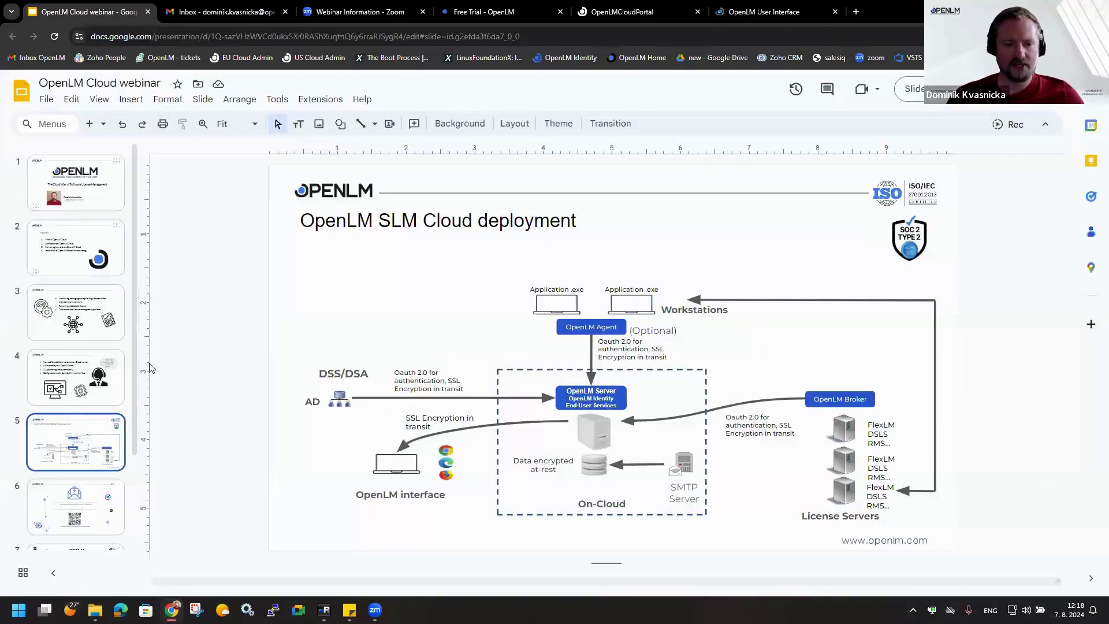
- Present from slide 6 full screen, advancing through Upcoming Webinars to the Thanks! slide
click(76, 507)
click(910, 88)
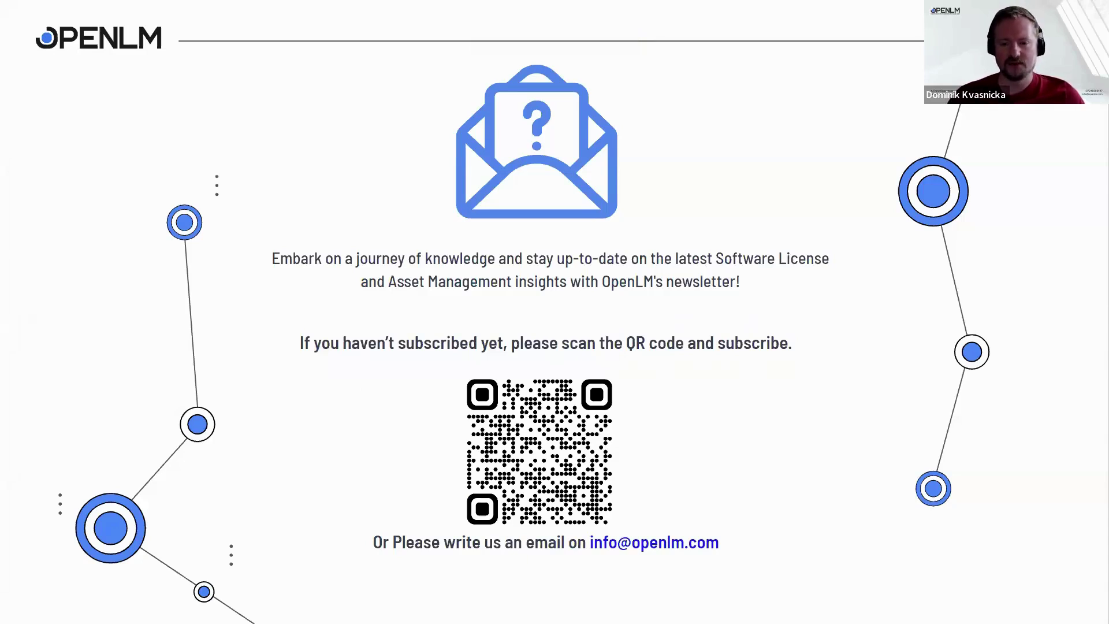
key(Right)
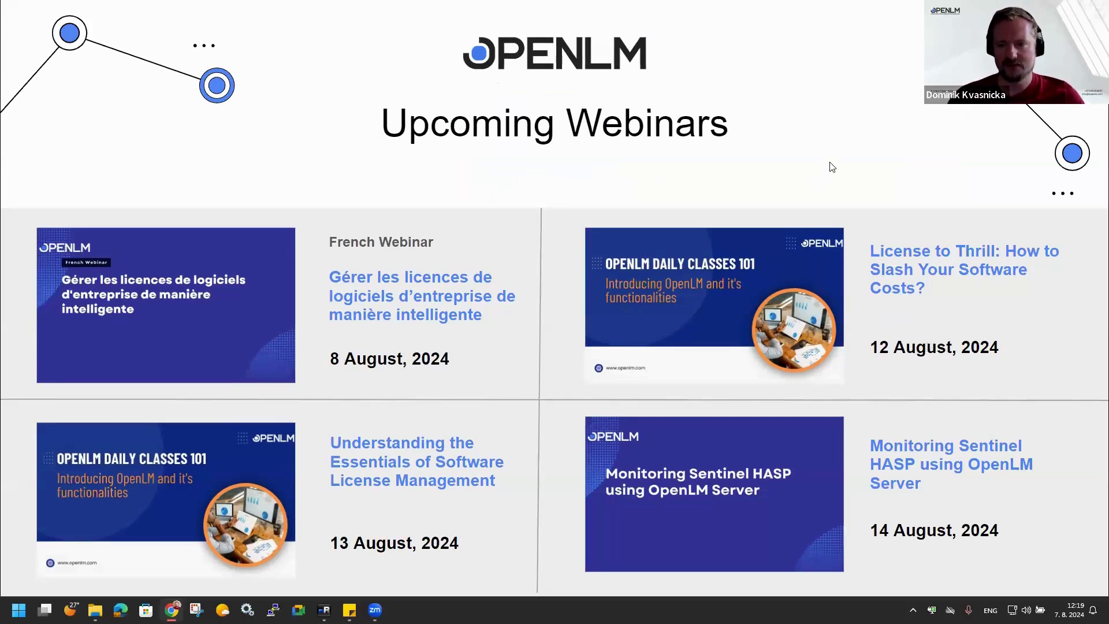
key(Right)
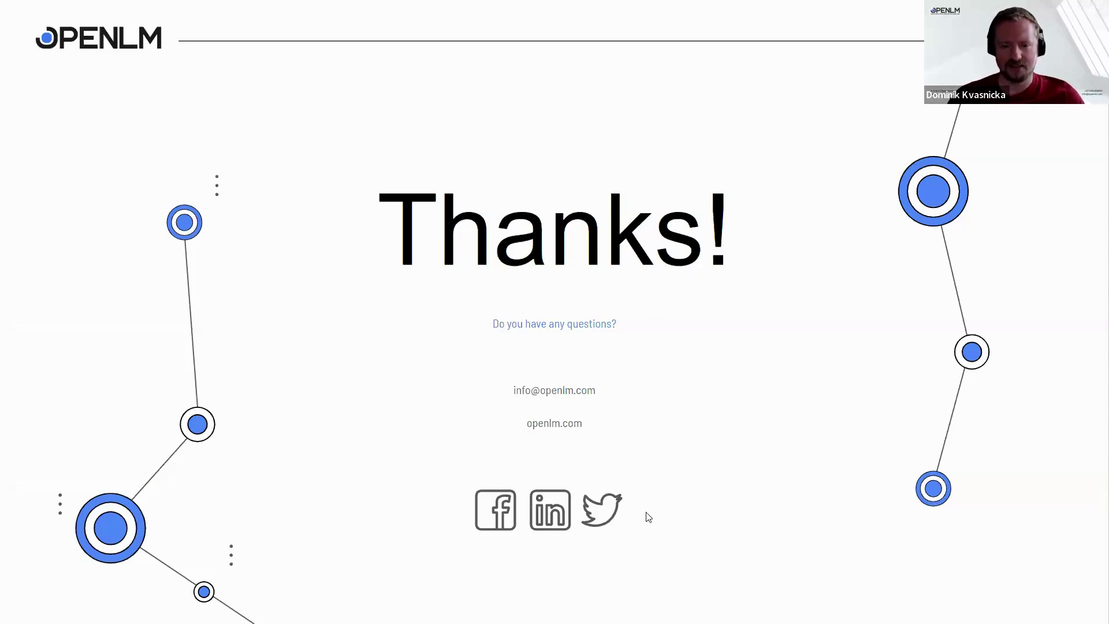
- Exit the slideshow back to the editor on slide 8 and bring Zoom forward
key(Escape)
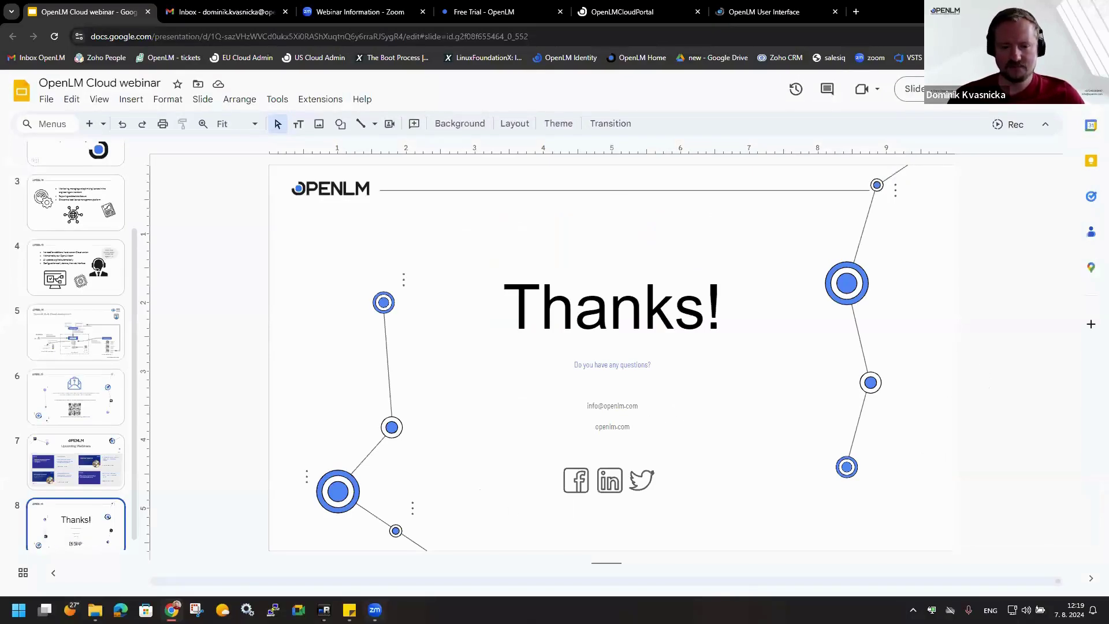
click(375, 609)
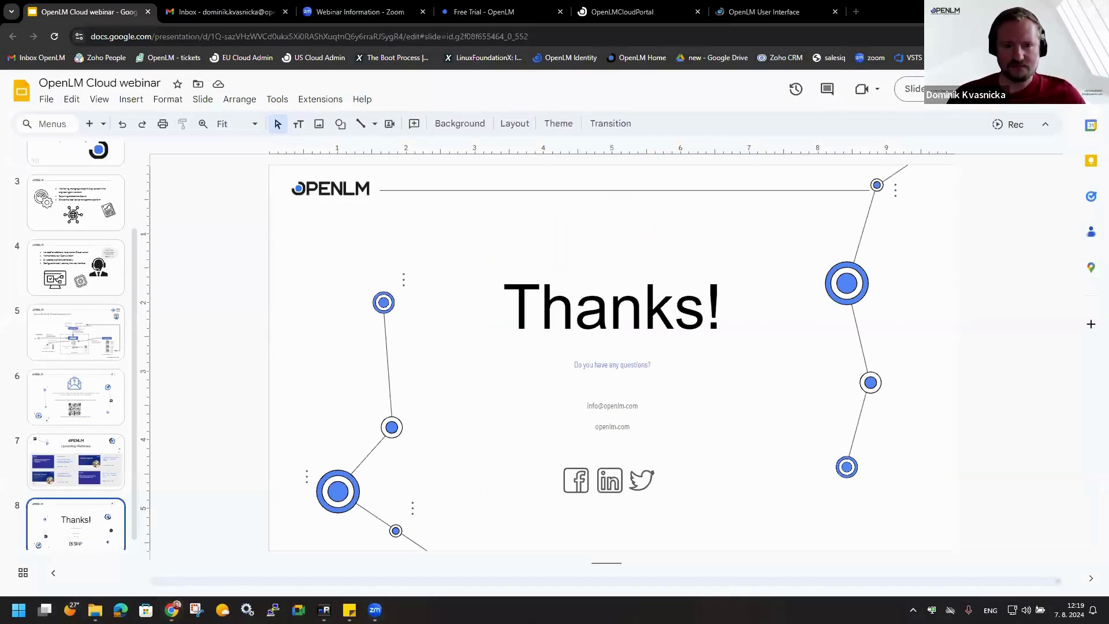